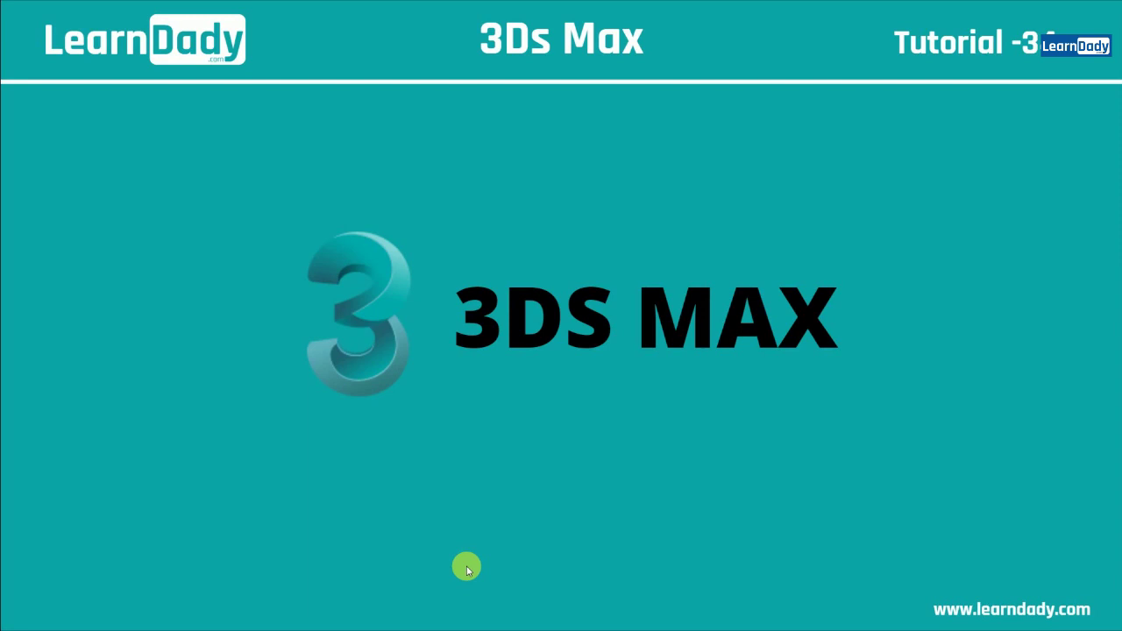
Advance past the title slide to the empty 3ds Max scene showing Door creation options.
mouse_move(1113, 315)
click(1101, 305)
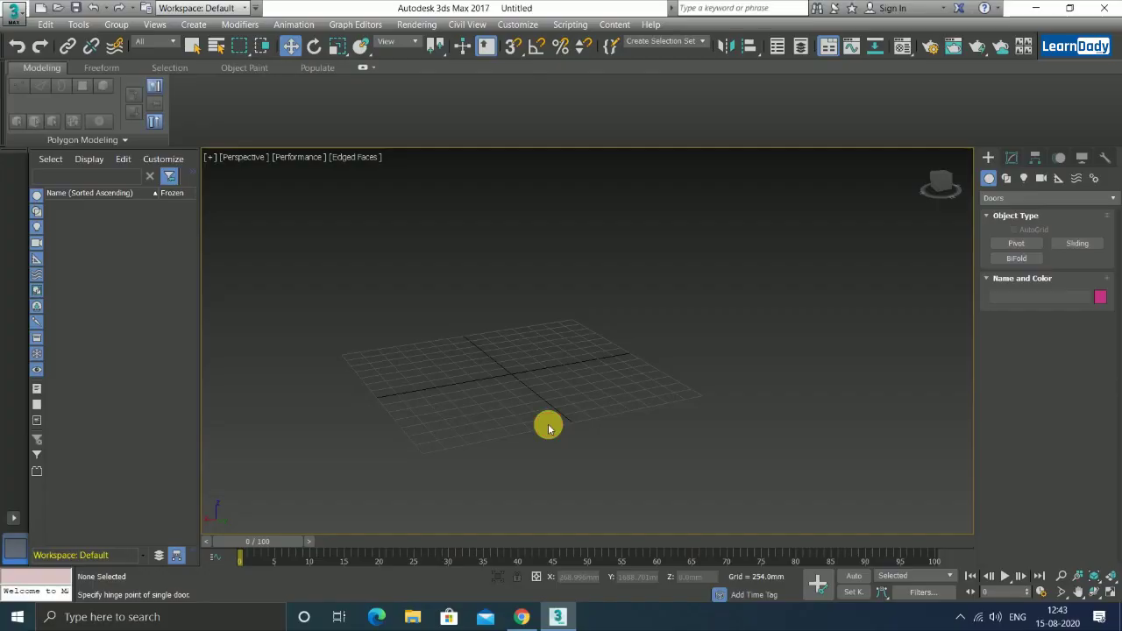
Switch the Create panel category from Doors to Windows and zoom in on the grid.
click(1008, 198)
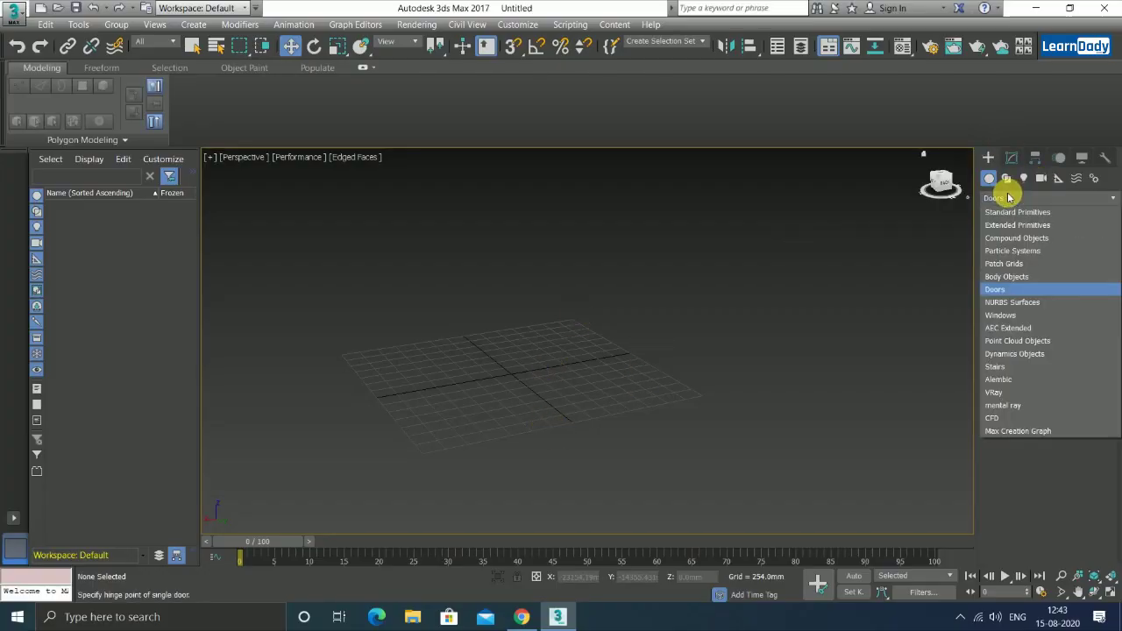
click(1009, 316)
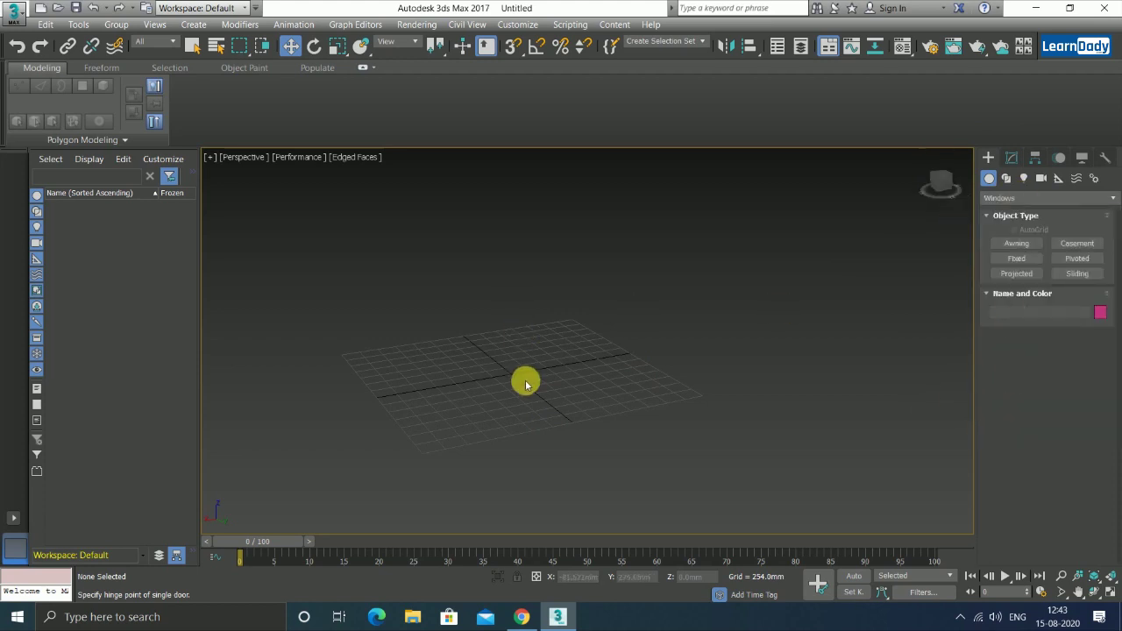
scroll(526, 383, up, 2)
scroll(524, 310, up, 3)
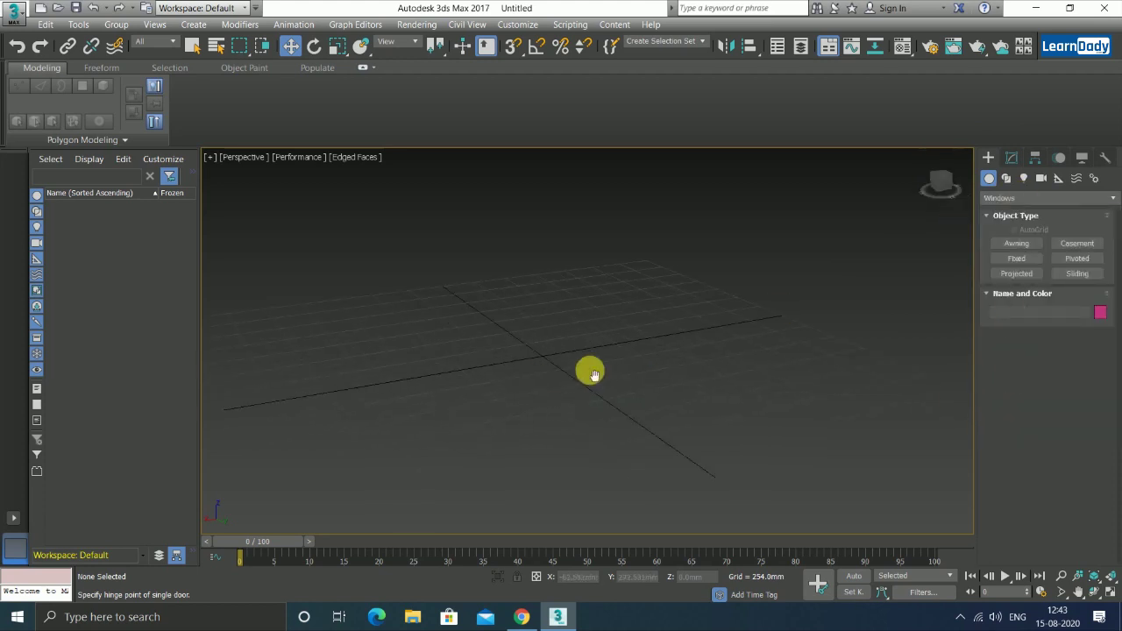
Draw an awning window 493 mm wide, 14.7 mm deep and about 708 mm tall.
click(1019, 245)
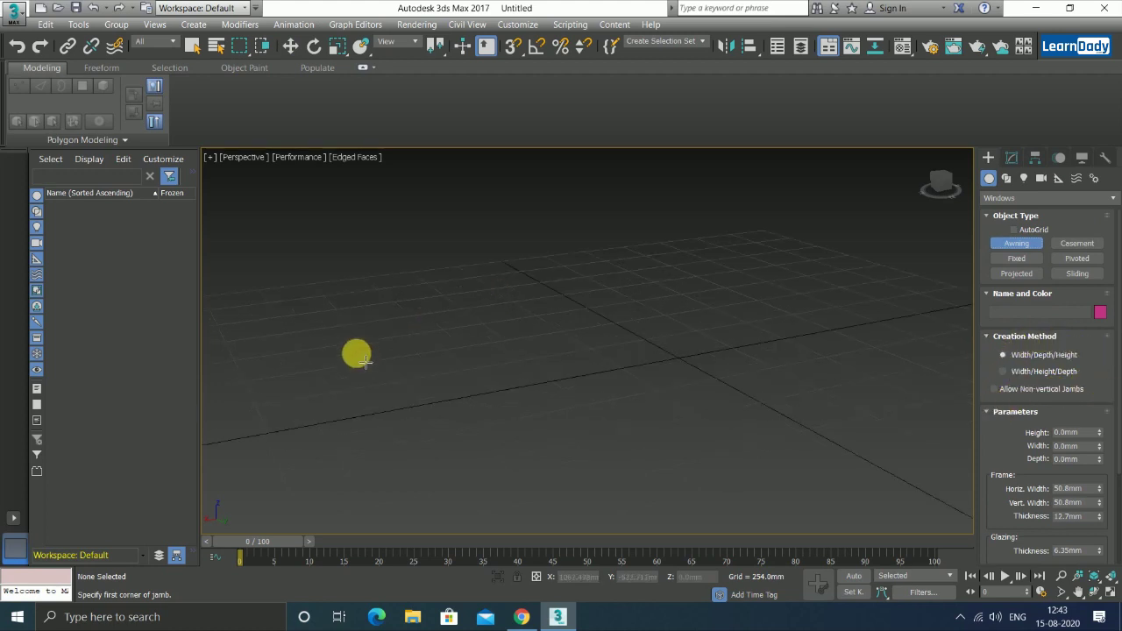
middle_drag(365, 360, 396, 394)
drag(395, 394, 526, 374)
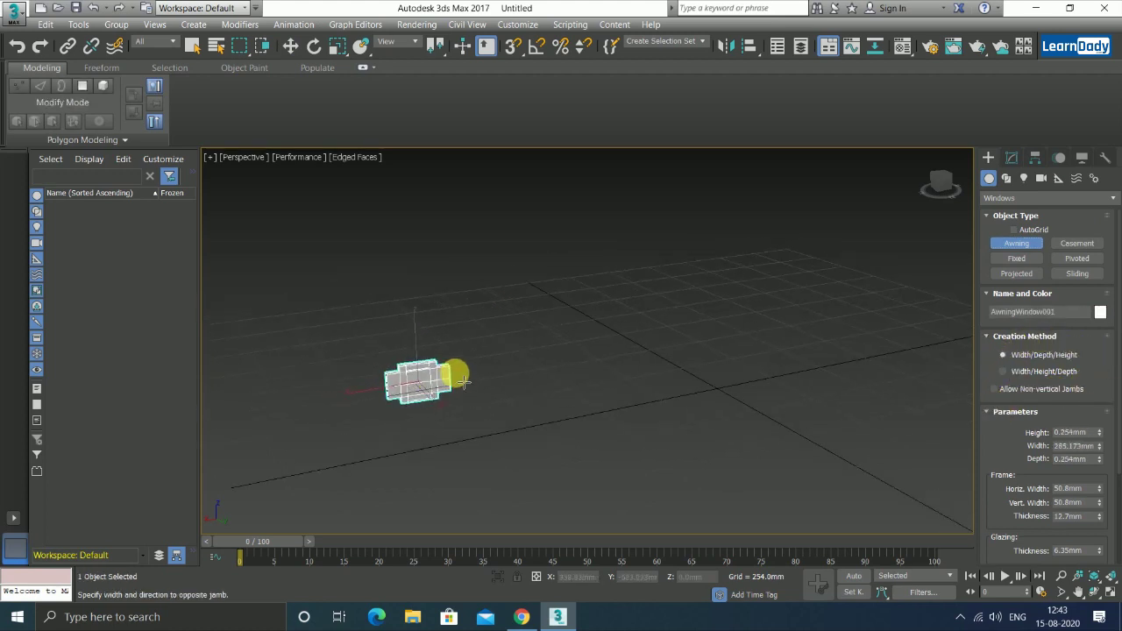
click(519, 368)
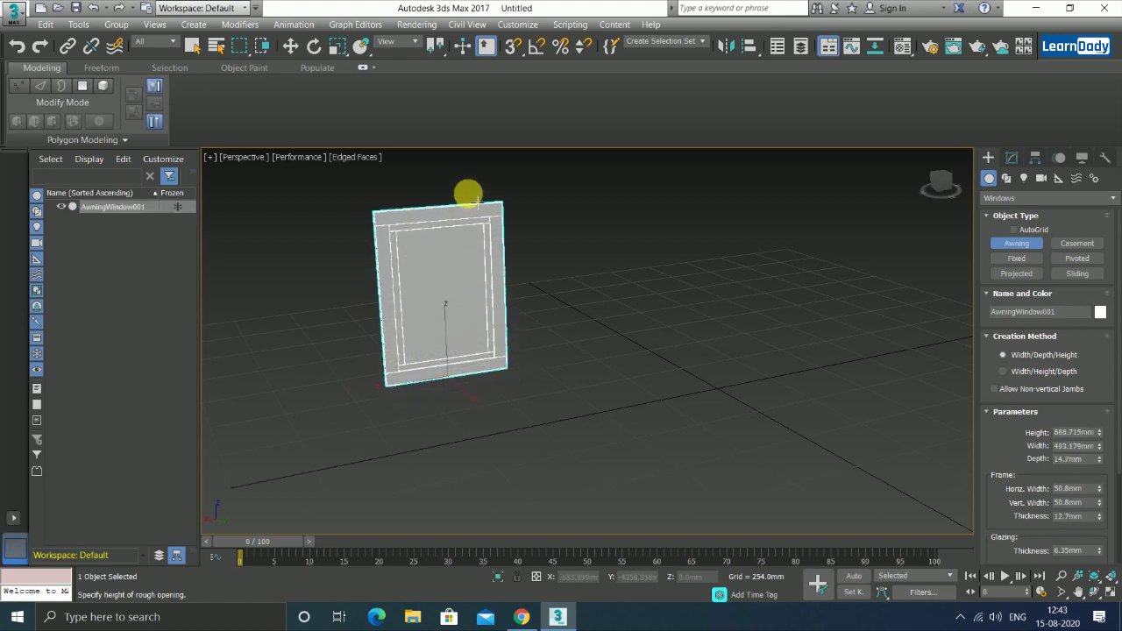
click(475, 200)
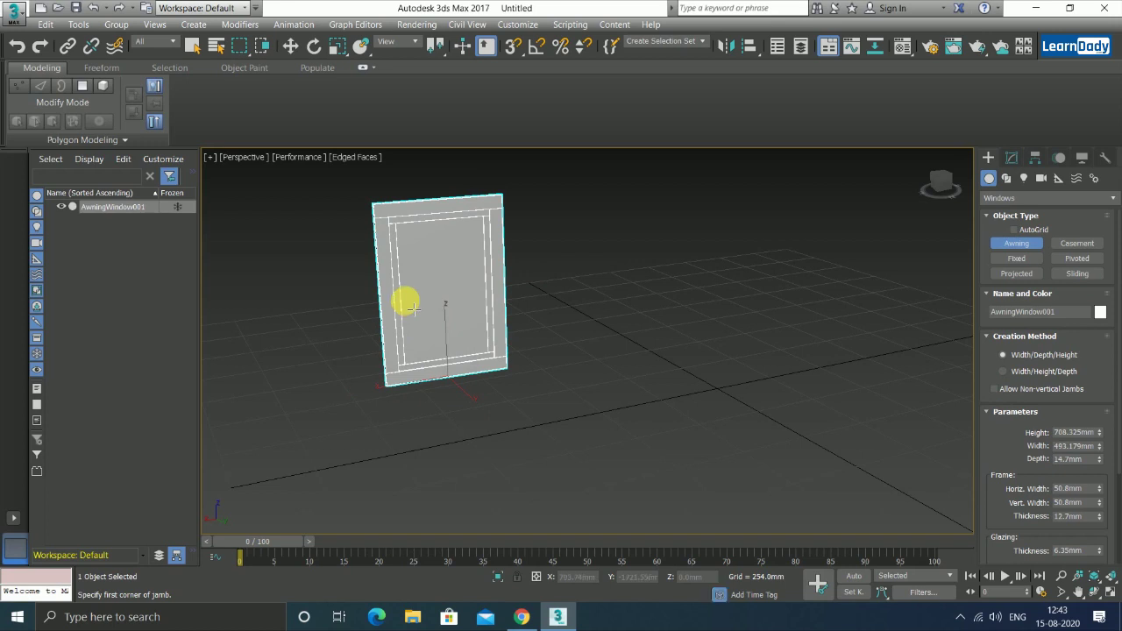
mouse_move(465, 403)
alt+middle_down()
mouse_move(504, 449)
mouse_move(462, 428)
alt+middle_up()
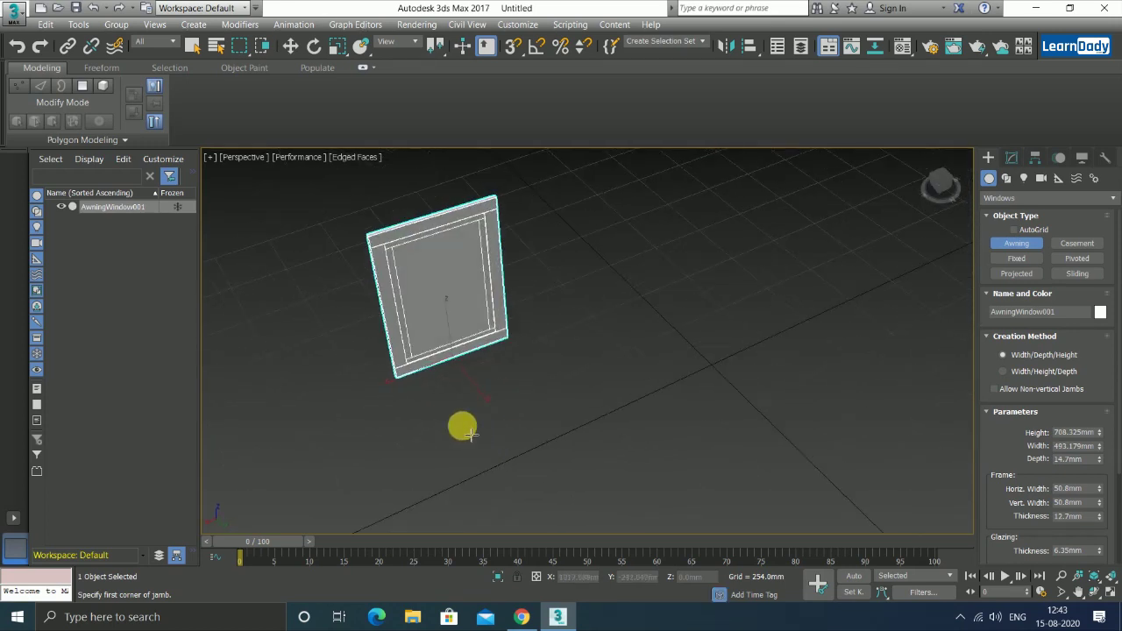
Draw a casement window 670.16 mm wide, 58.9 mm deep and about 746 mm tall beside the awning.
click(1069, 242)
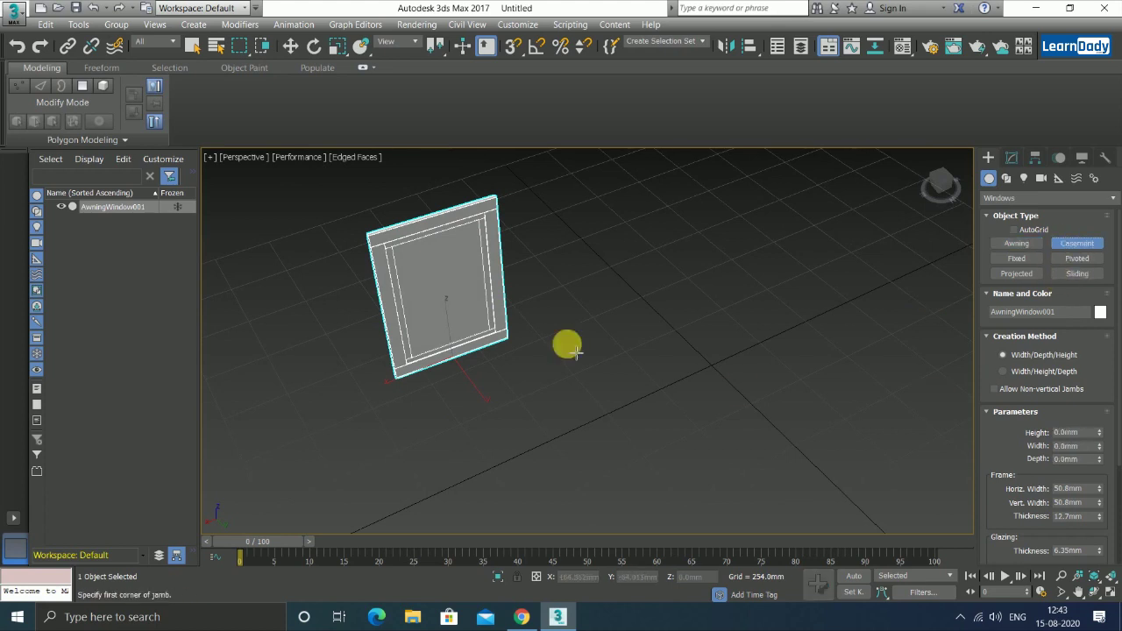
alt+middle_drag(564, 346, 447, 400)
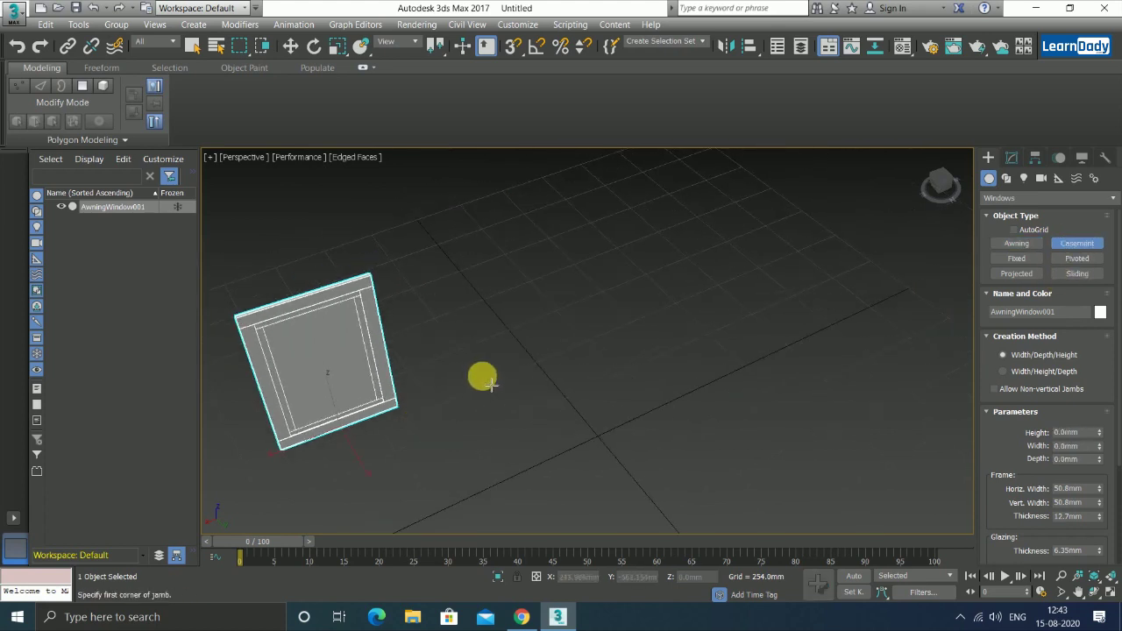
drag(489, 383, 494, 375)
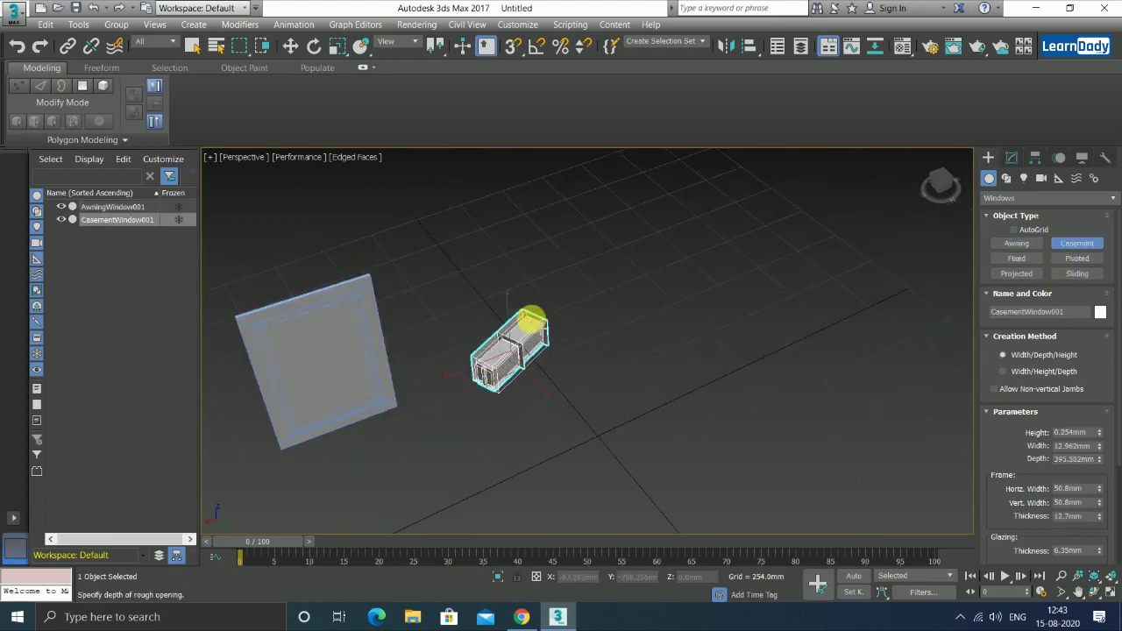
right_click(531, 322)
mouse_move(469, 386)
mouse_down()
mouse_move(511, 377)
mouse_move(576, 334)
mouse_move(604, 333)
mouse_up()
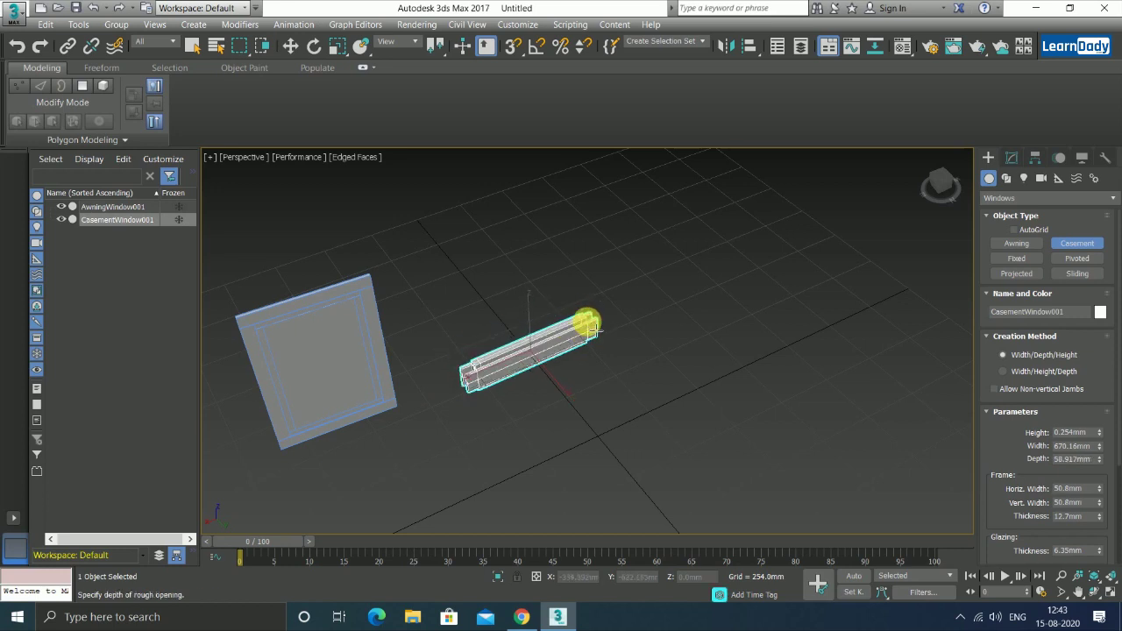
click(594, 331)
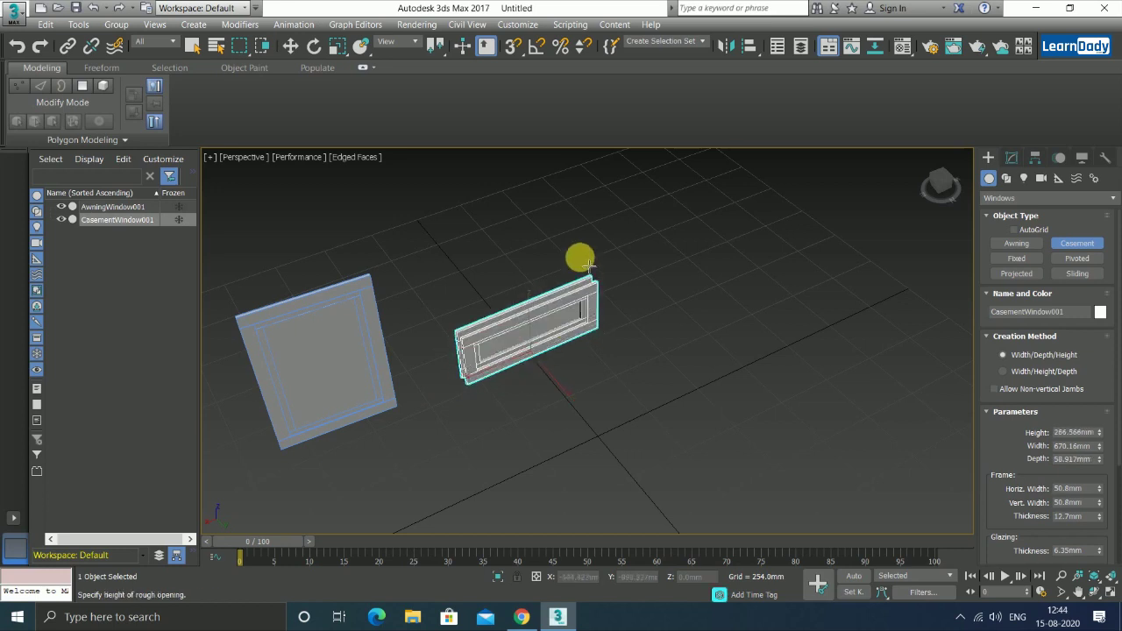
scroll(578, 200, down, 2)
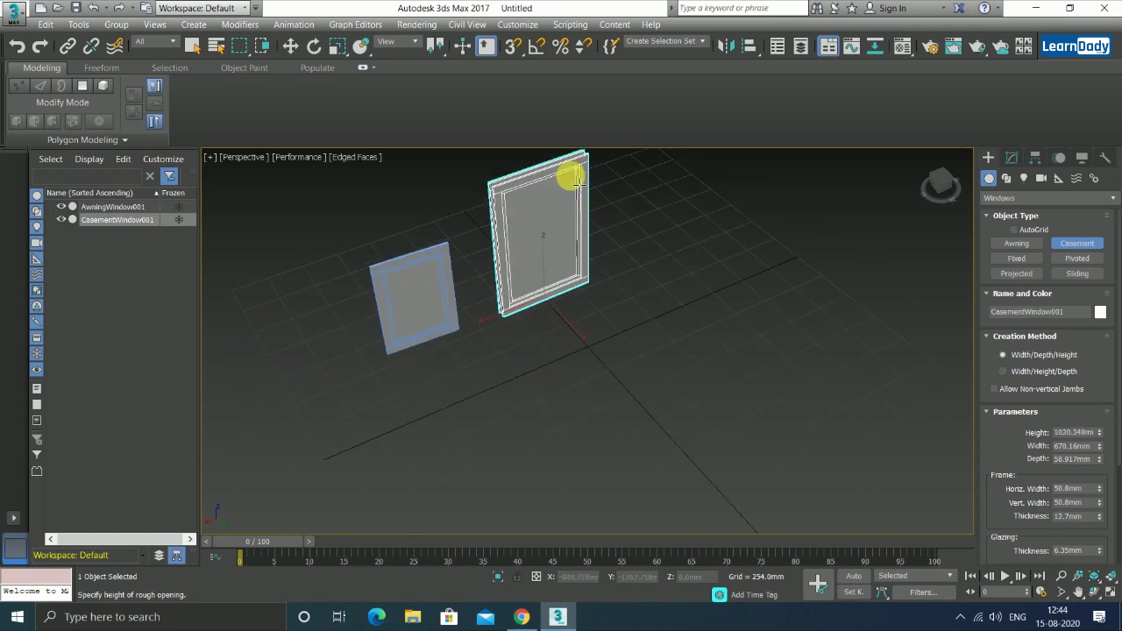
click(584, 220)
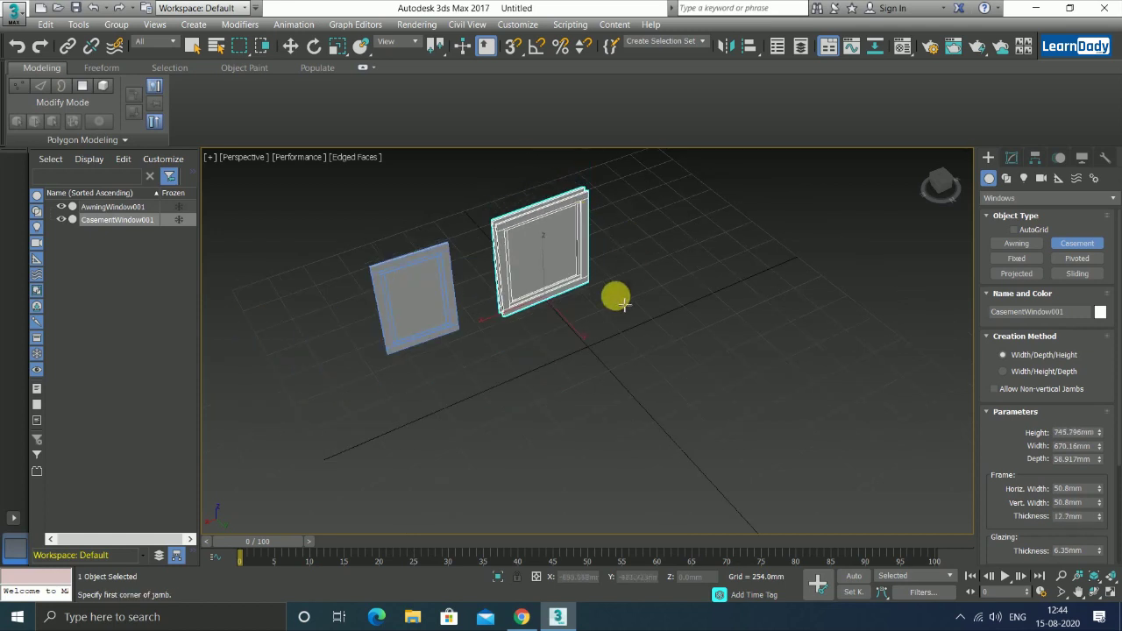
Create a fixed window 687.672 mm wide, 88.031 mm deep and 849.555 mm high, undoing stray attempts.
click(1015, 258)
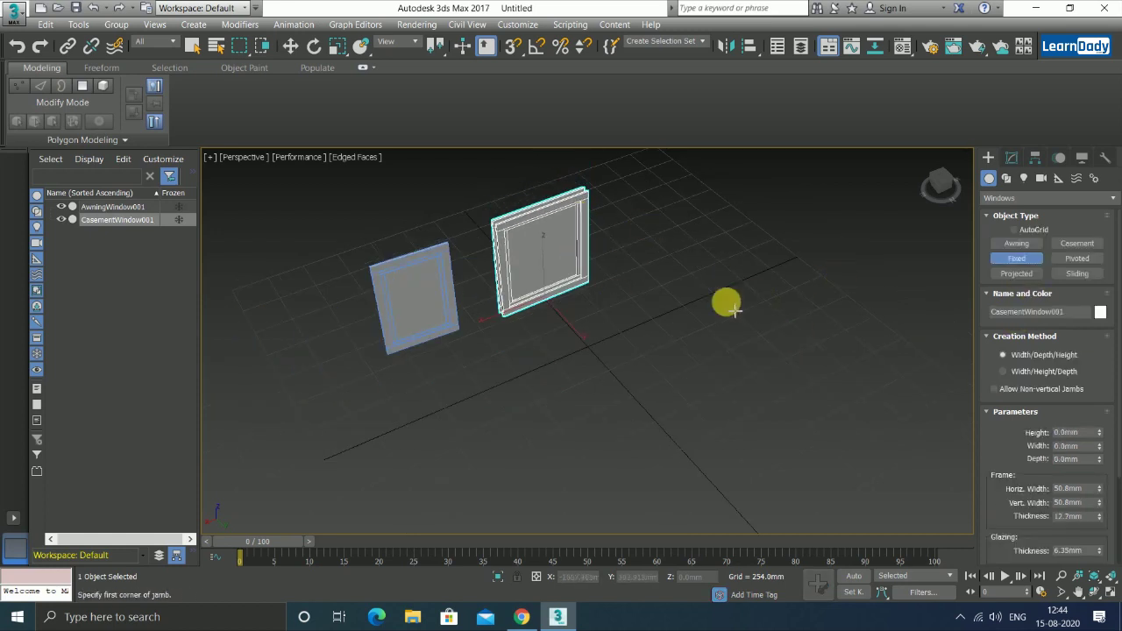
mouse_move(781, 432)
alt+middle_down()
mouse_move(743, 396)
mouse_move(692, 298)
alt+middle_up()
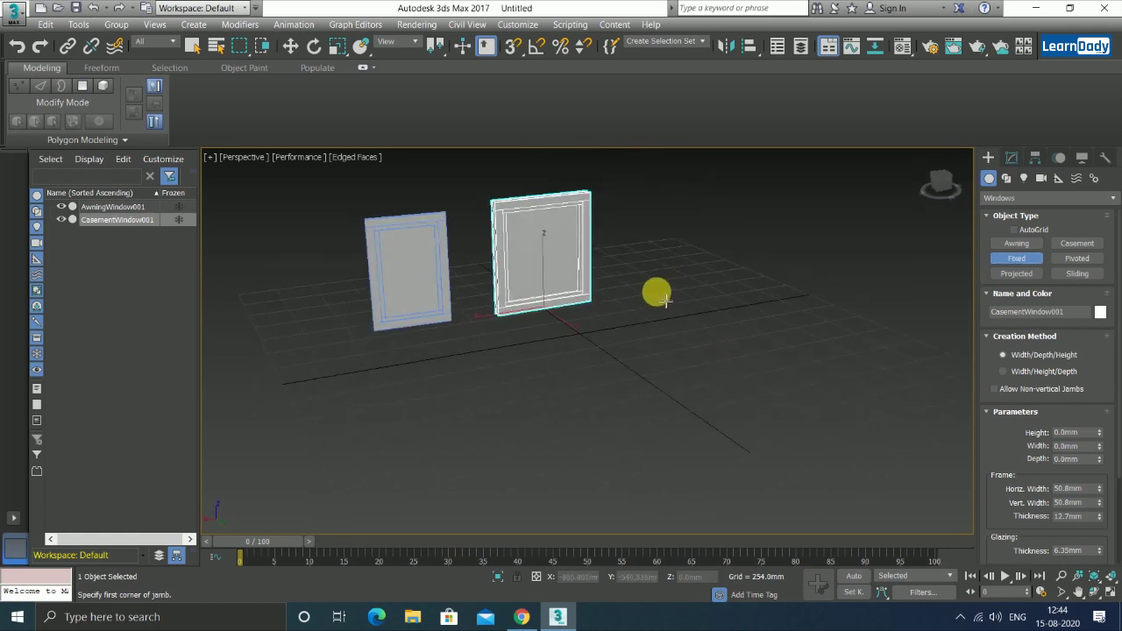
drag(665, 300, 733, 305)
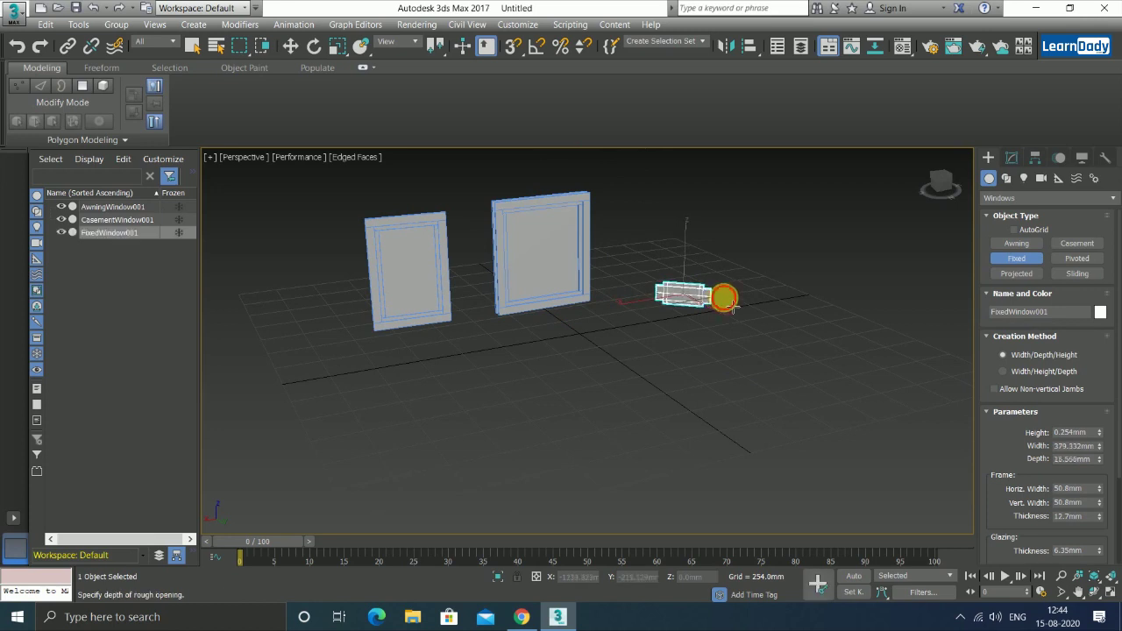
click(754, 309)
click(742, 301)
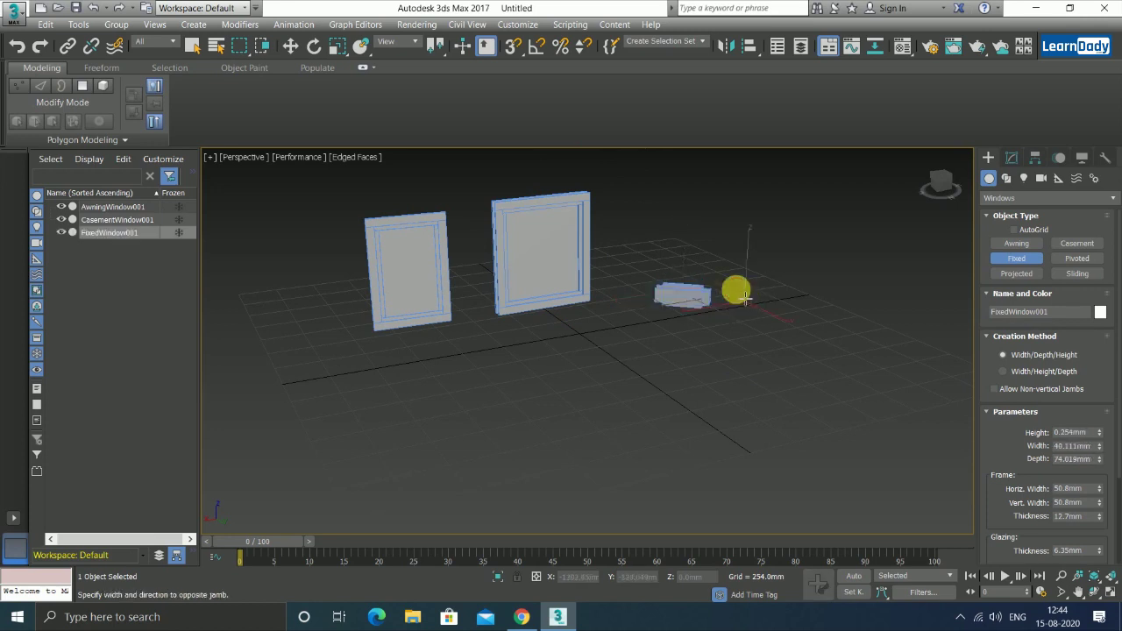
drag(744, 298, 777, 260)
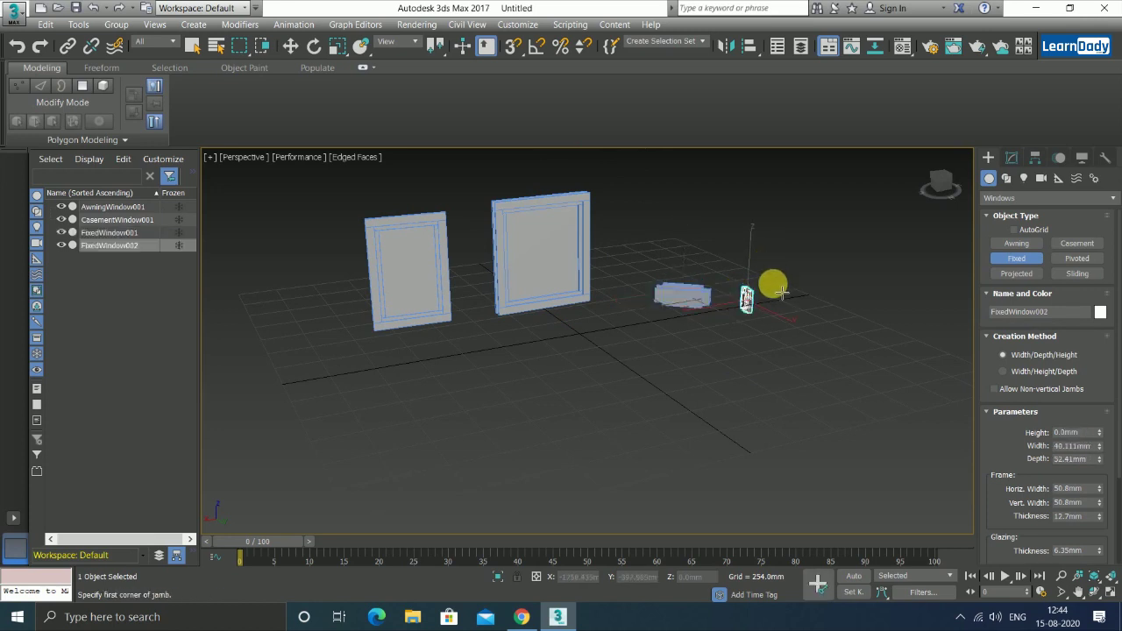
key(ctrl+z)
key(ctrl+z)
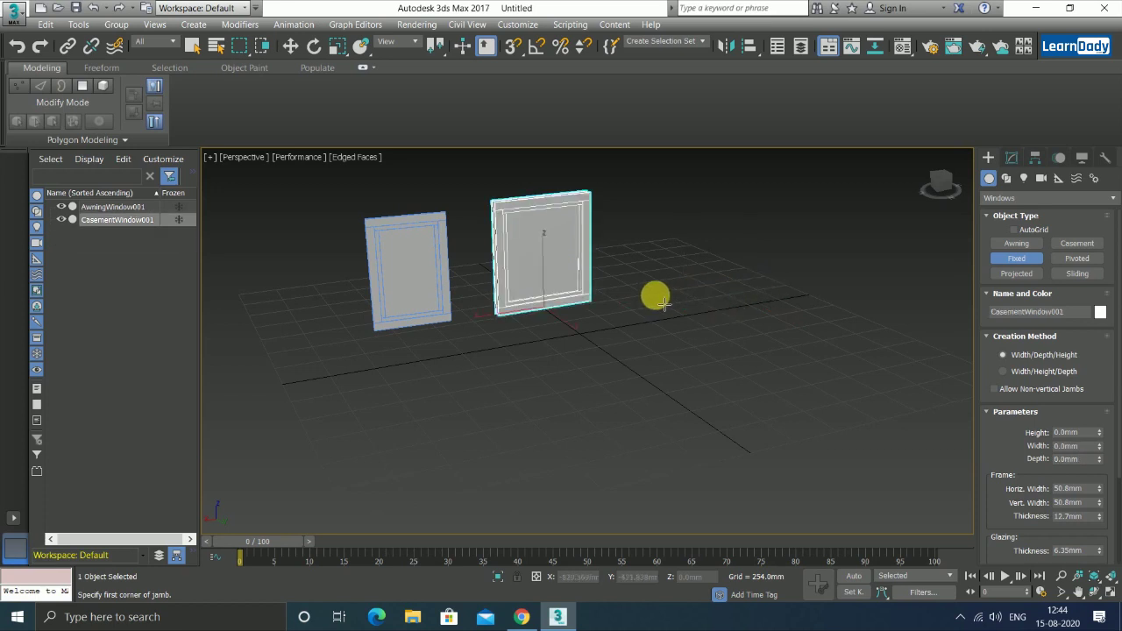
drag(658, 298, 763, 311)
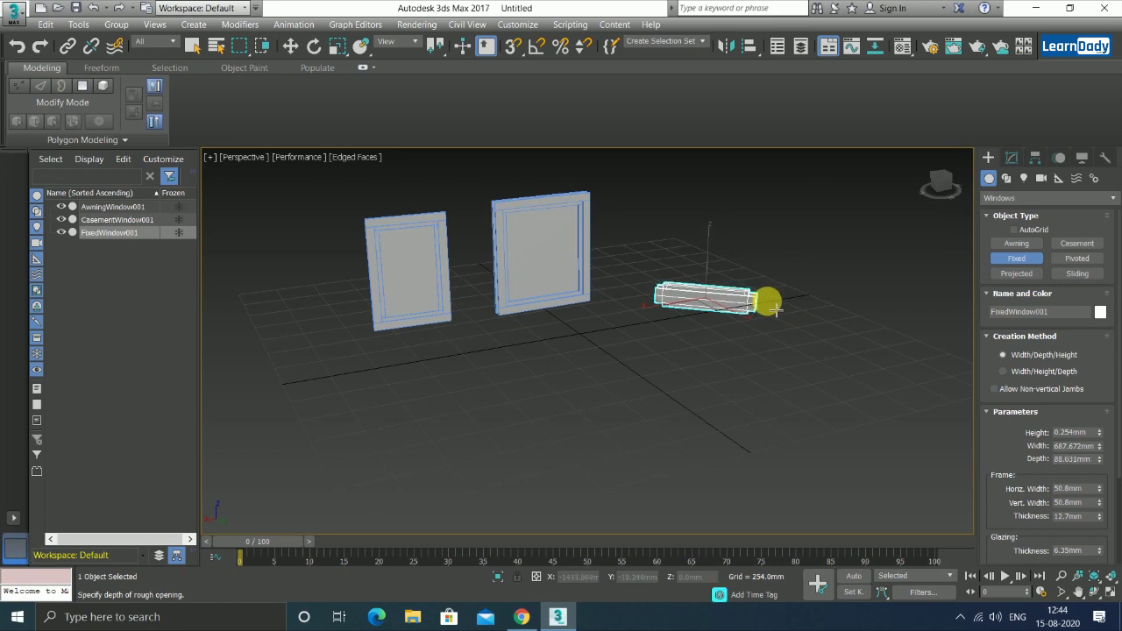
click(777, 310)
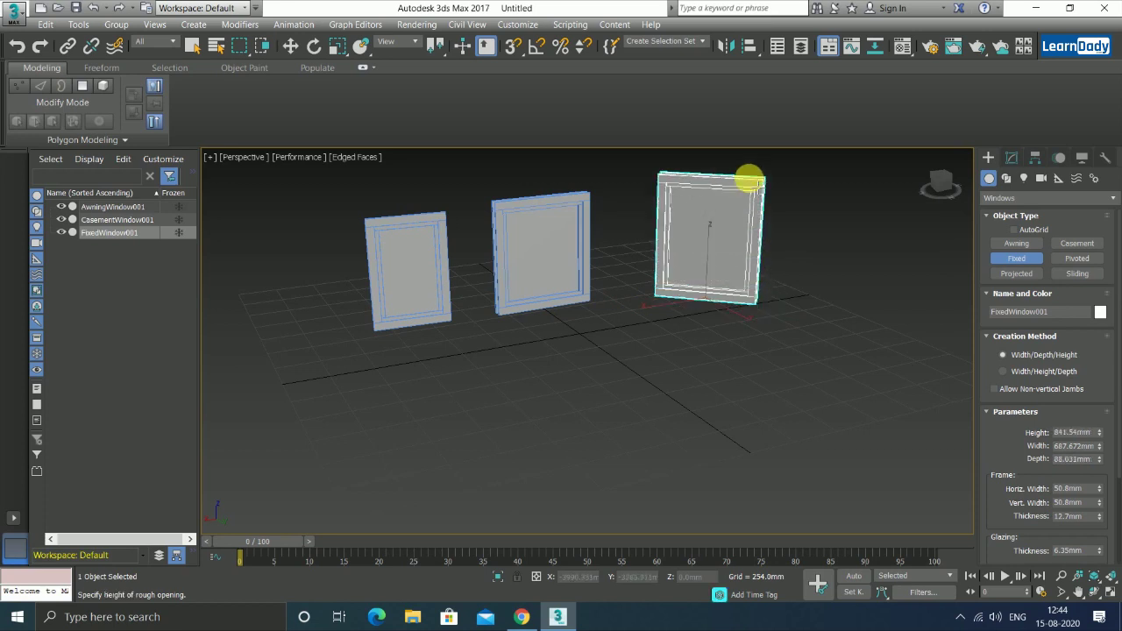
click(756, 182)
mouse_move(797, 205)
middle_down()
mouse_move(764, 303)
mouse_move(745, 283)
mouse_move(789, 289)
middle_up()
click(1077, 257)
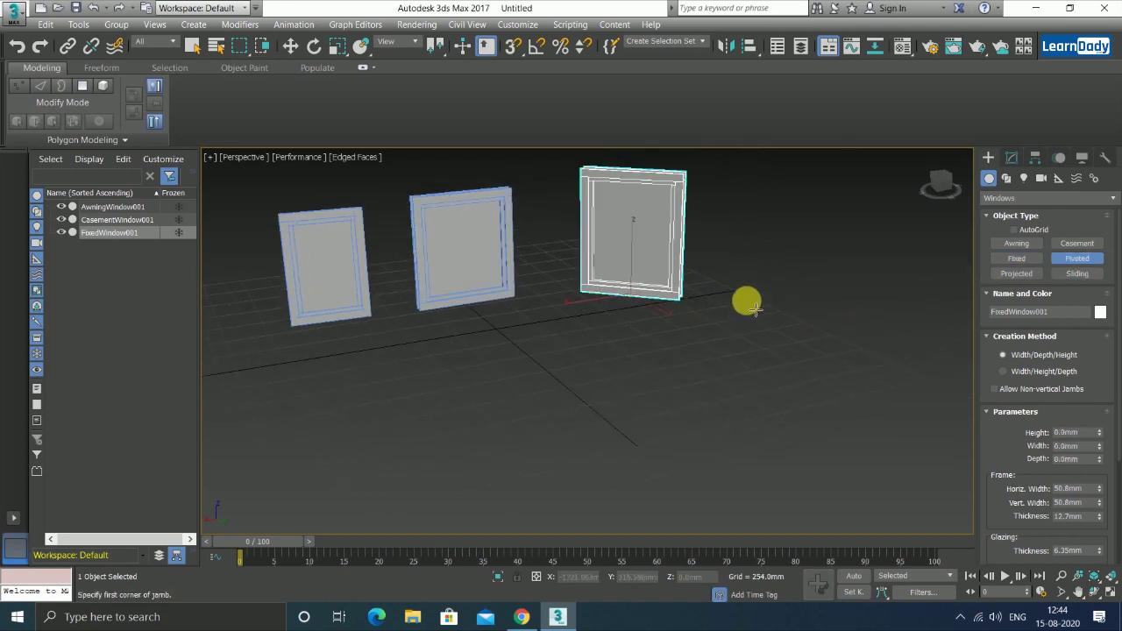
Attempt a pivoted window beside the others, cancelling the faulty drafts.
drag(756, 306, 801, 310)
click(814, 345)
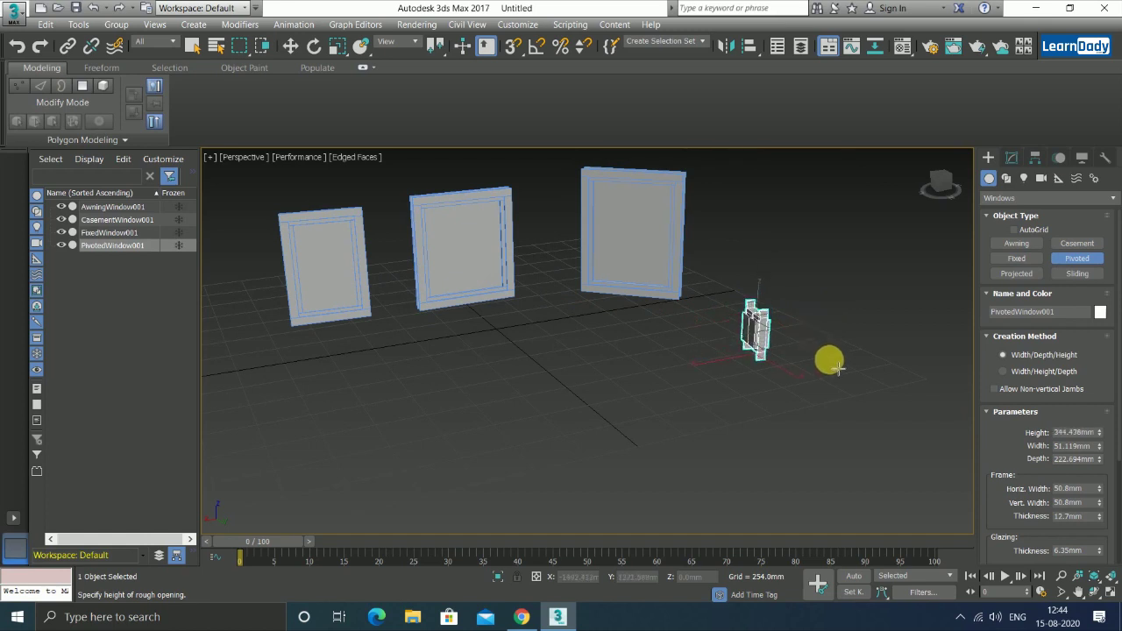
click(838, 369)
right_click(798, 283)
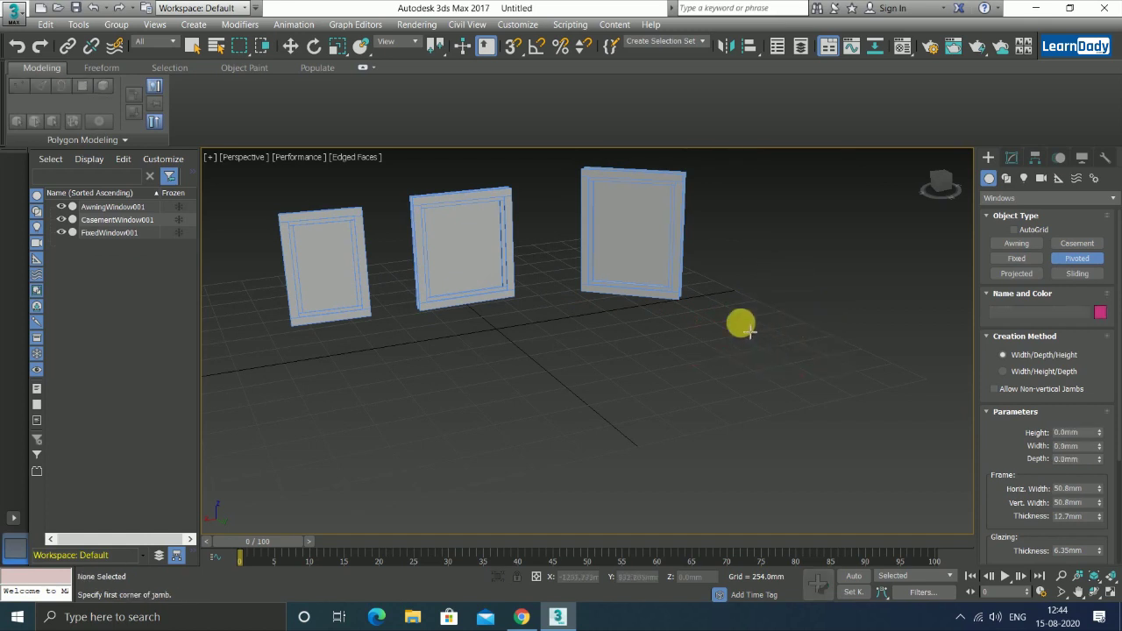
drag(732, 309, 815, 323)
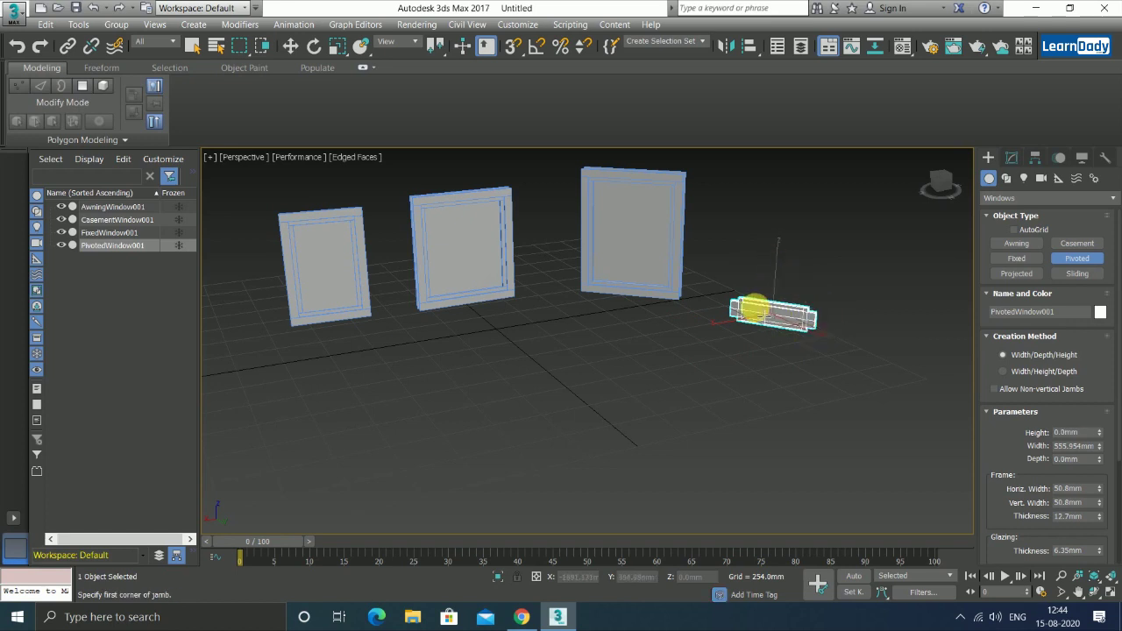
right_click(752, 312)
Draw the pivoted window 549.676 mm wide, 62.776 mm deep and 813.109 mm high, then pick Projected.
drag(745, 300, 827, 320)
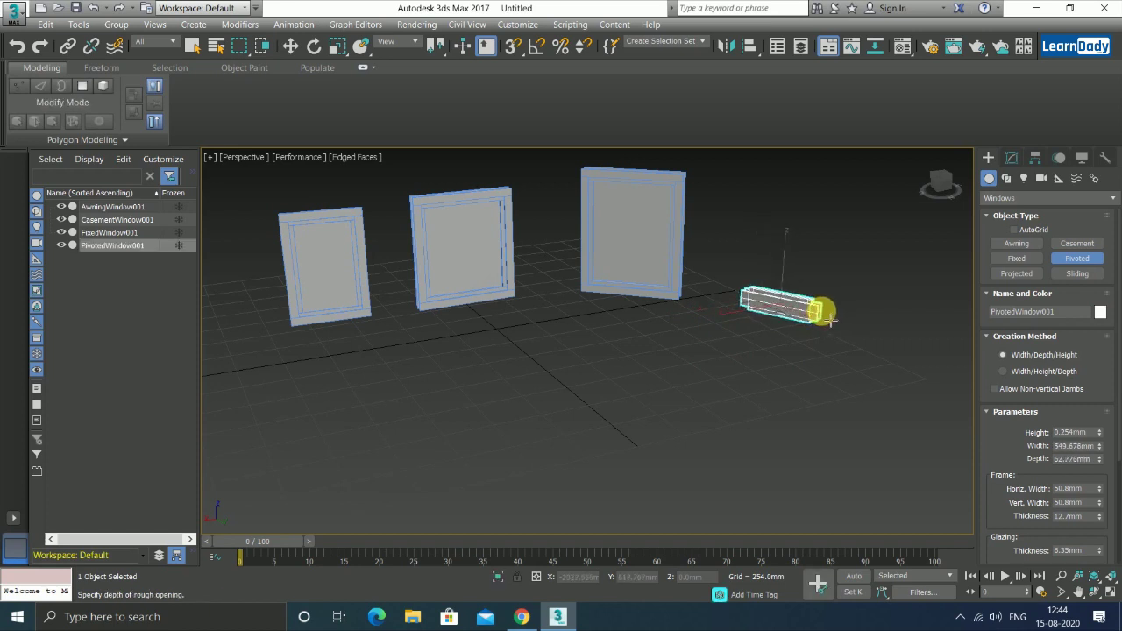
click(830, 320)
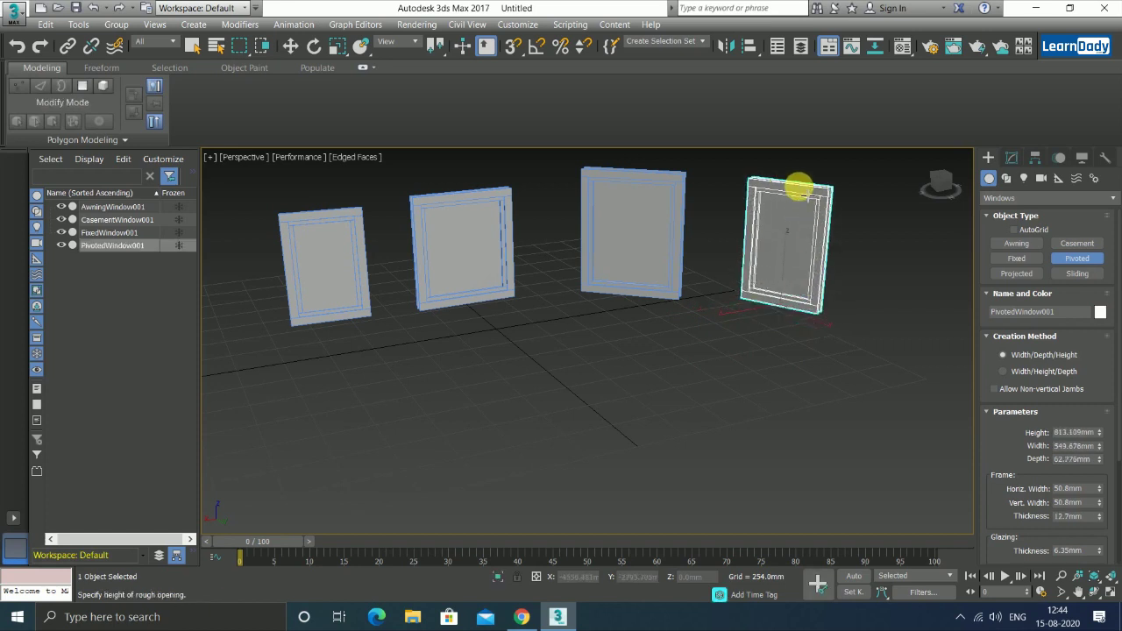
click(796, 190)
scroll(754, 359, down, 5)
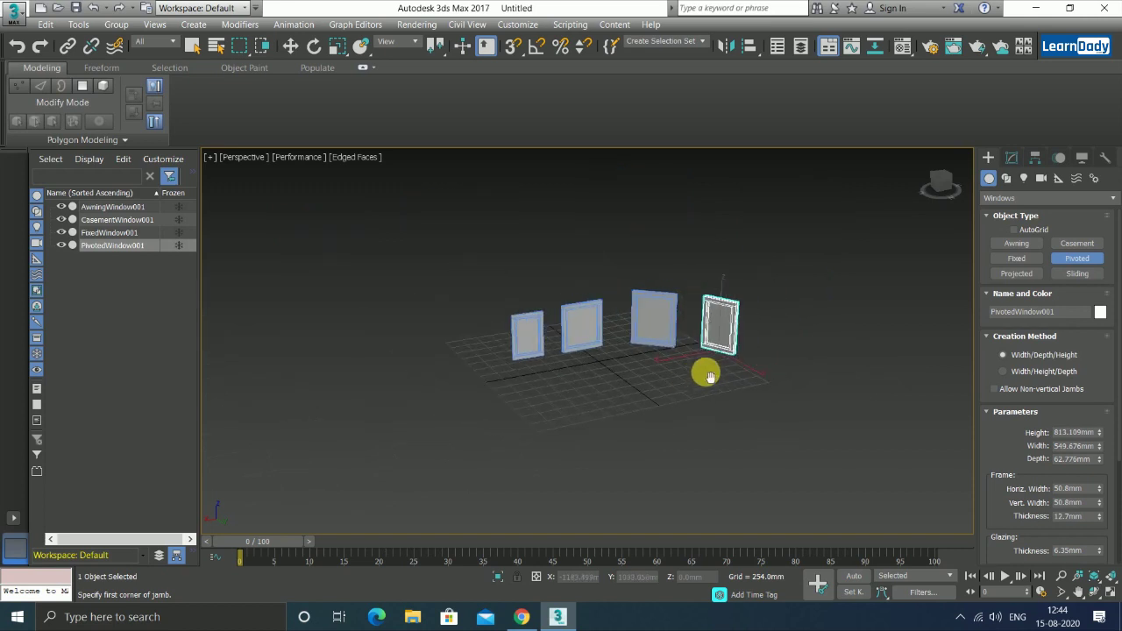
click(1001, 275)
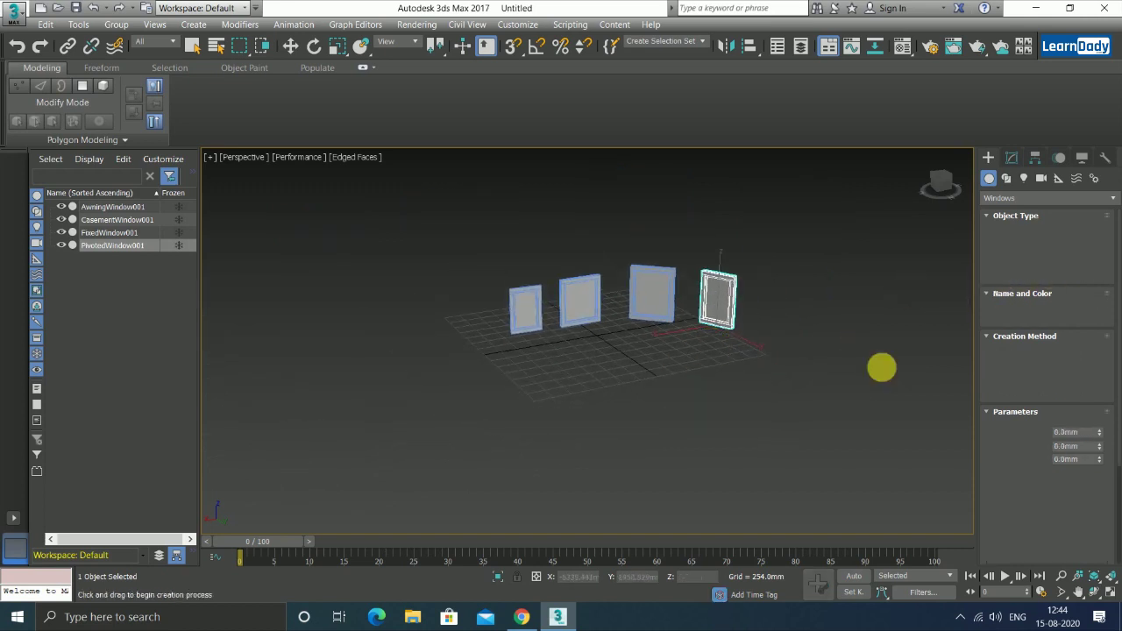
Delete a failed draft and draw a projected window 540.389 mm wide and 138.311 mm deep.
scroll(752, 344, up, 4)
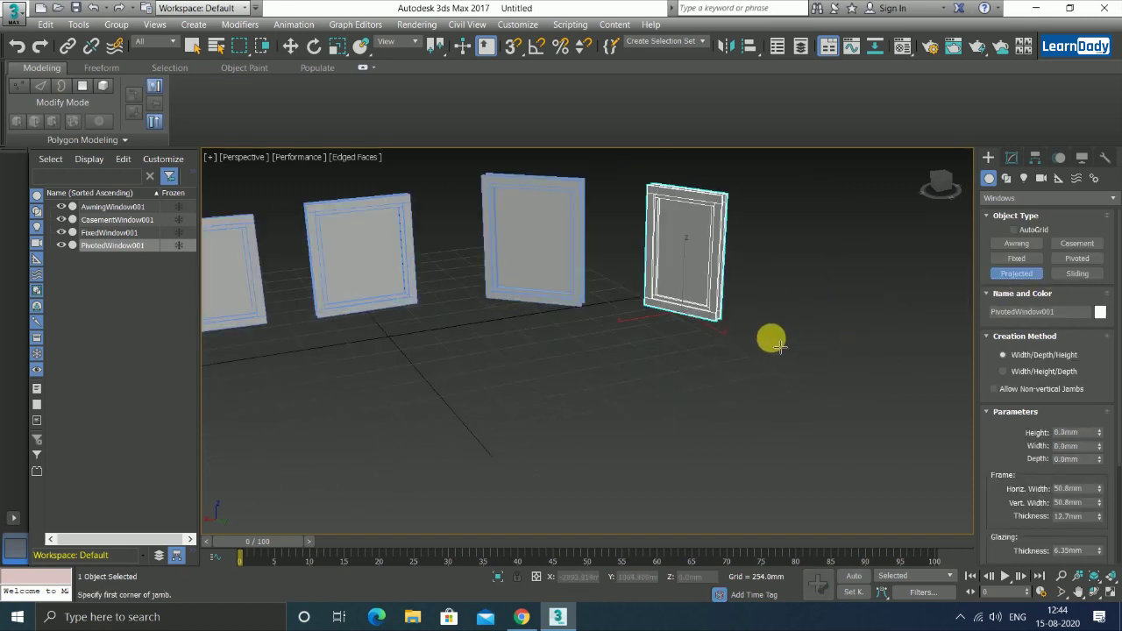
drag(779, 346, 859, 365)
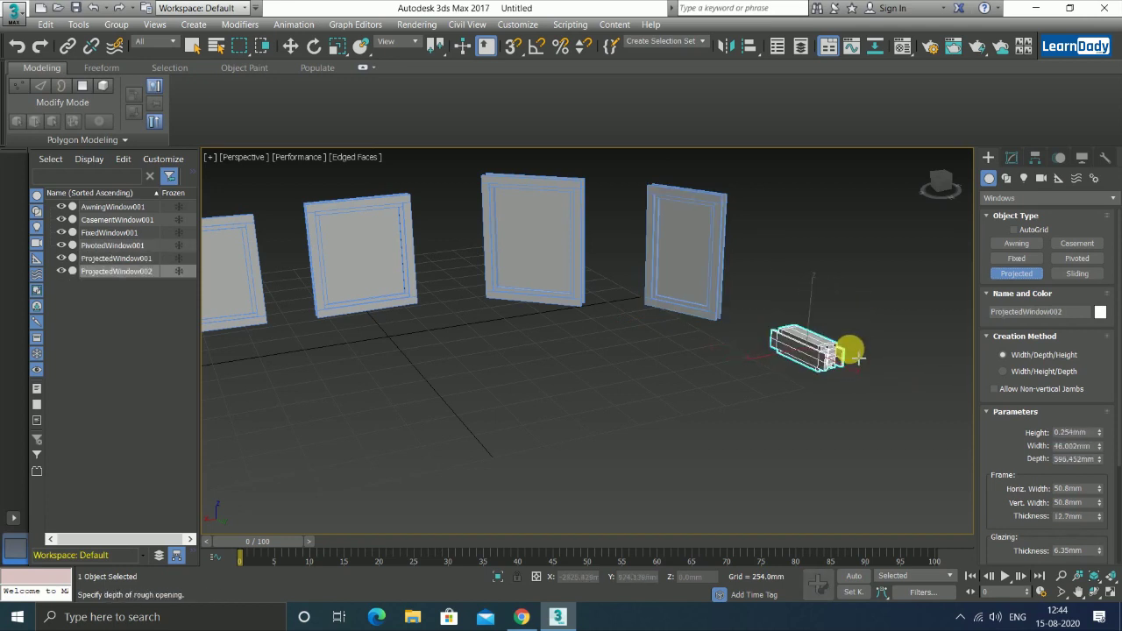
right_click(851, 353)
key(Delete)
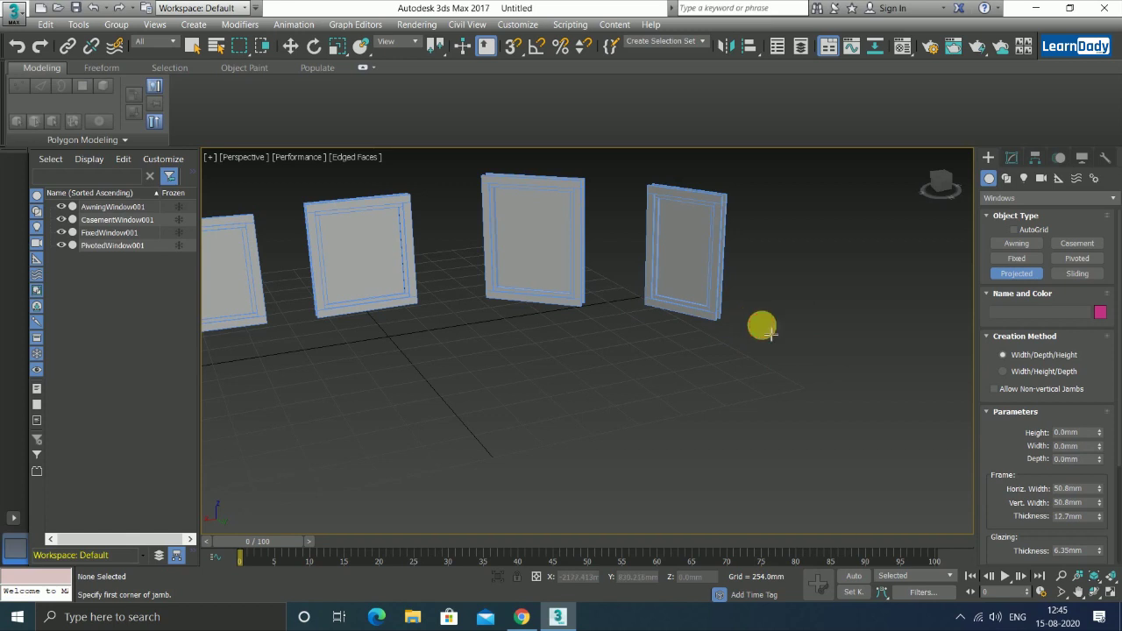
drag(769, 334, 846, 346)
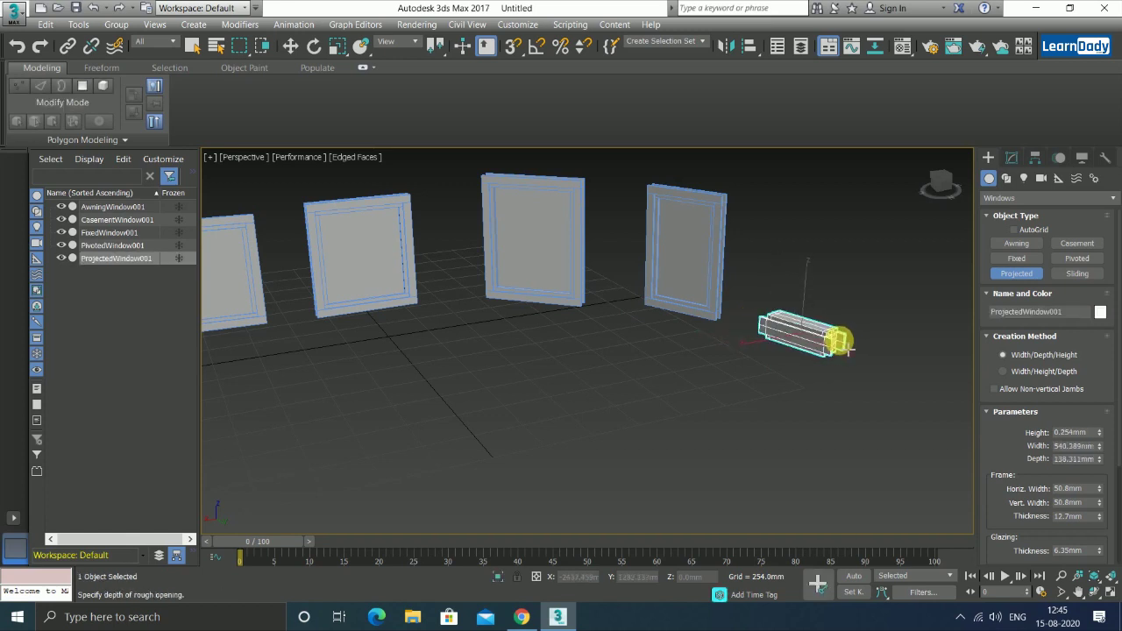
click(849, 349)
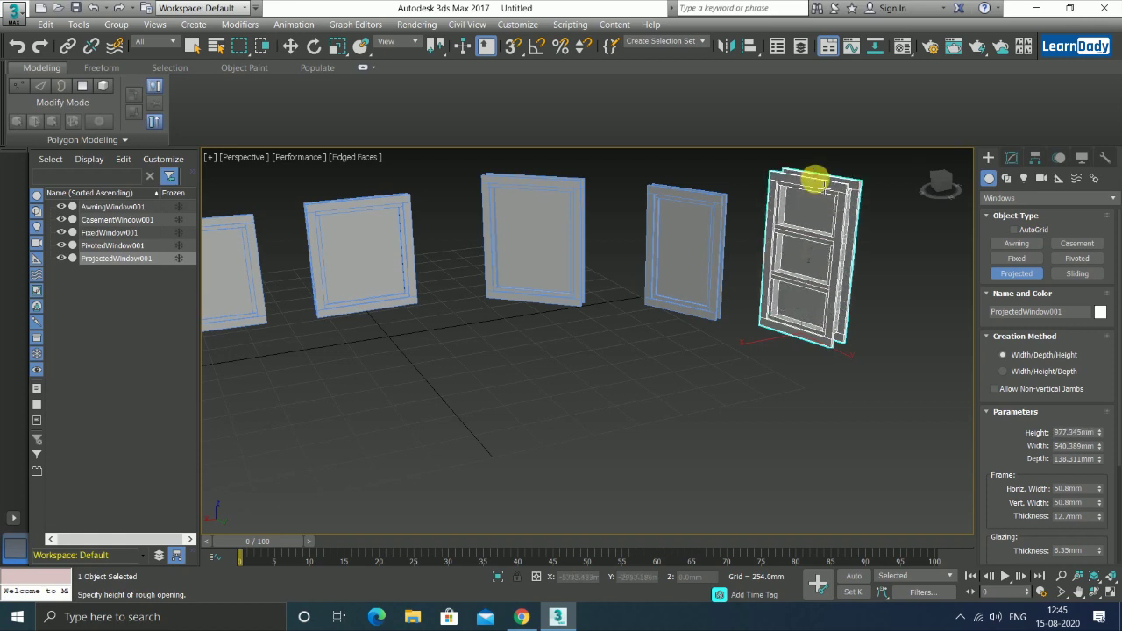
click(816, 183)
alt+middle_drag(832, 365, 757, 365)
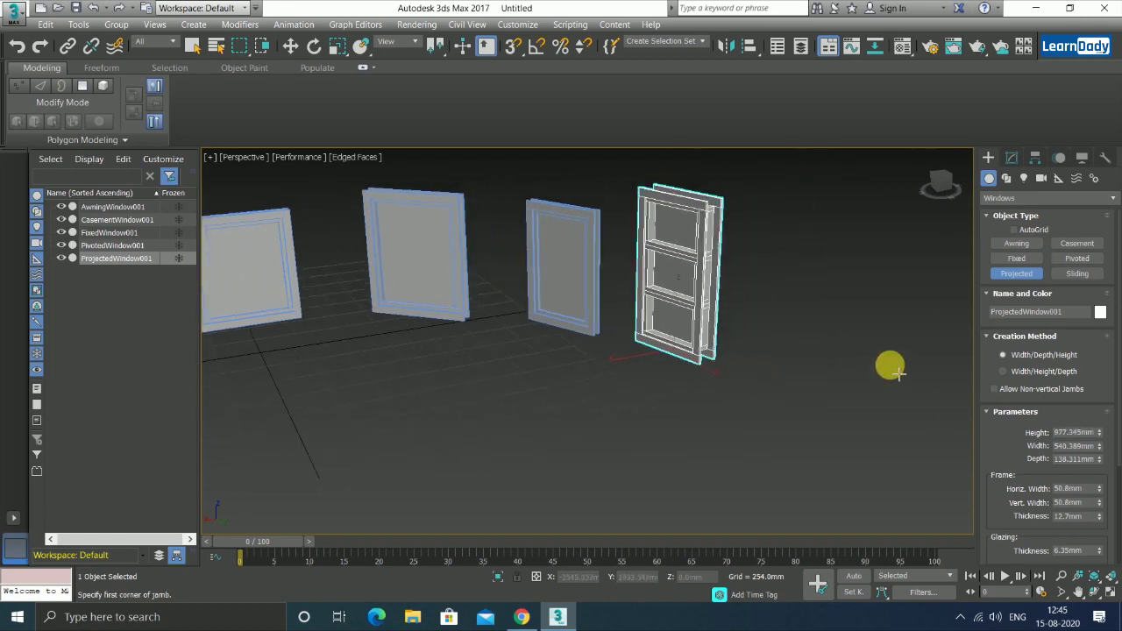
Draw a 674.164 mm wide sliding window about 1164 mm tall at the row's left end, then switch to Move.
click(1061, 273)
scroll(798, 411, down, 3)
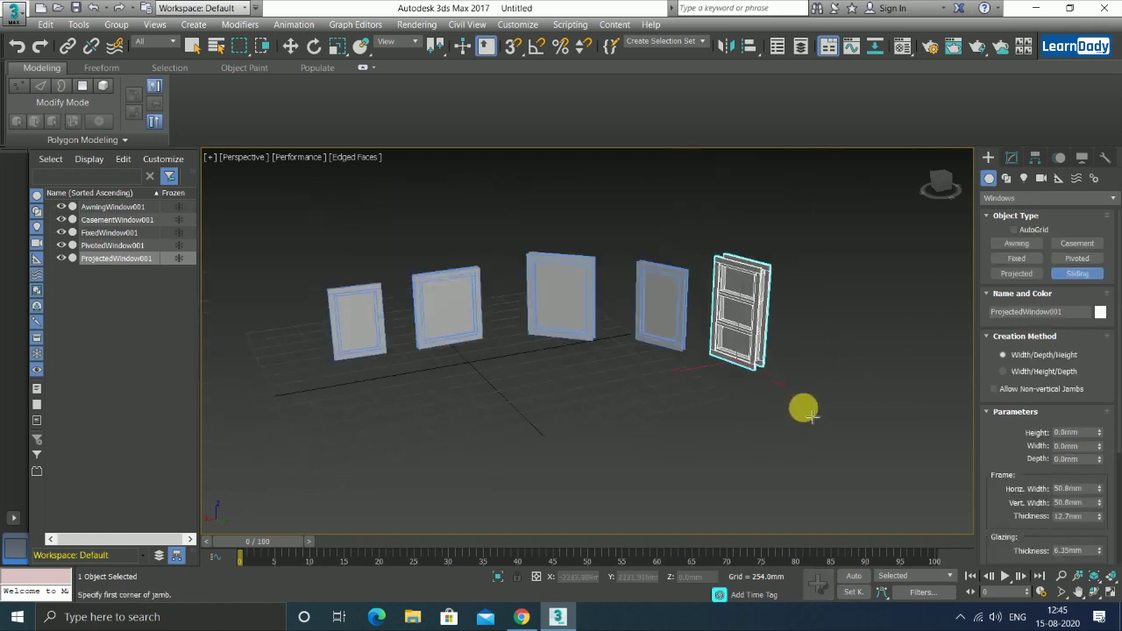
middle_drag(394, 318, 460, 418)
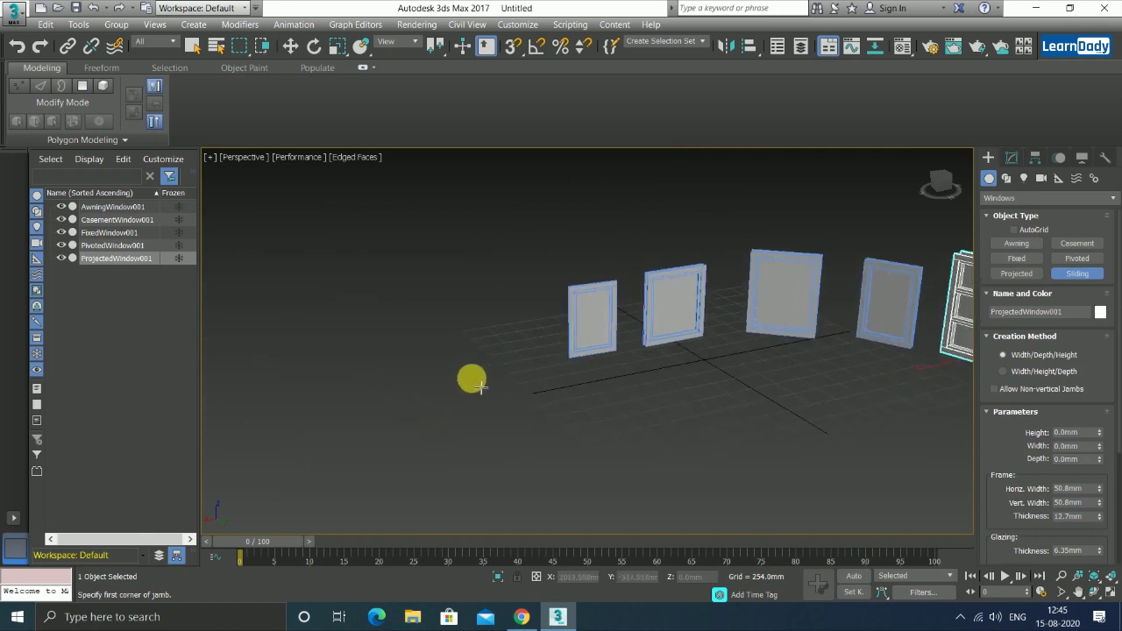
drag(472, 379, 535, 368)
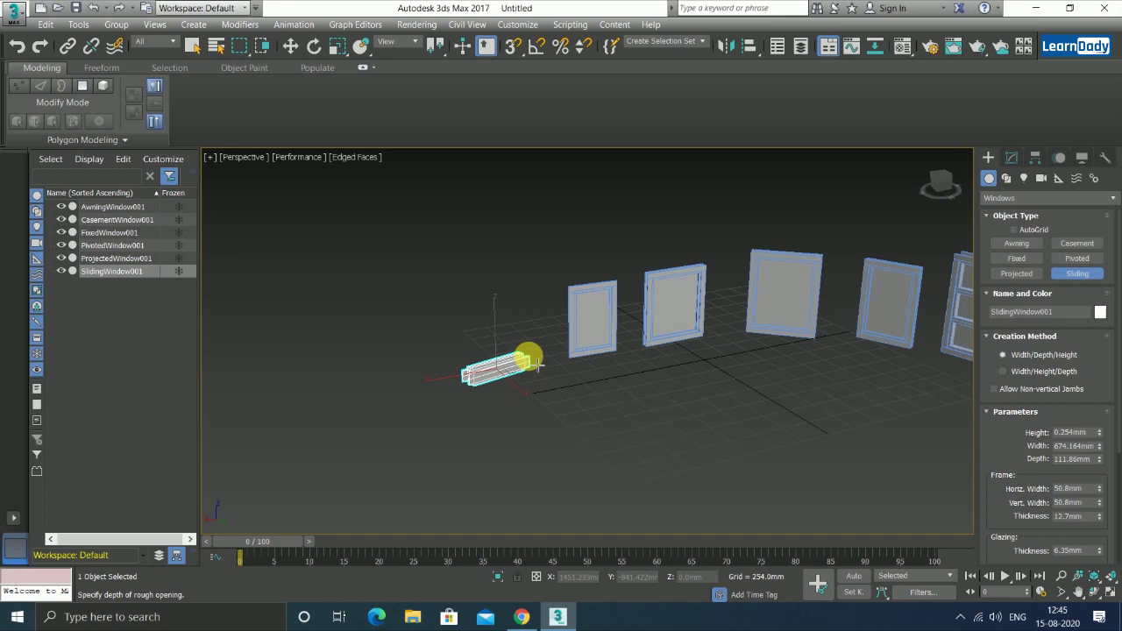
click(537, 365)
click(524, 237)
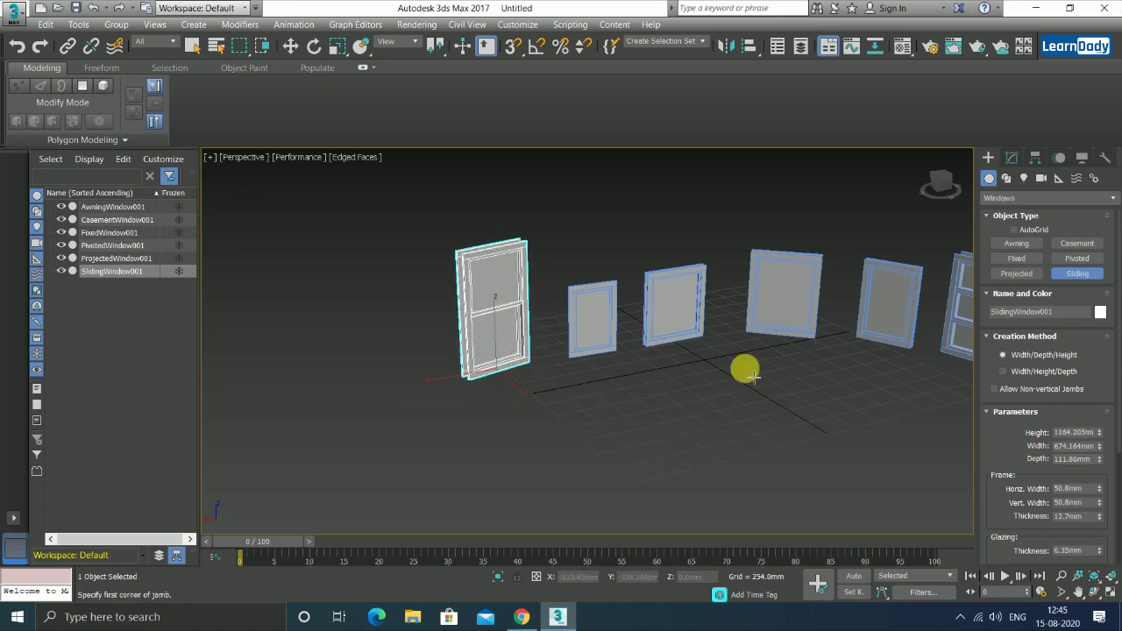
key(w)
scroll(646, 421, up, 3)
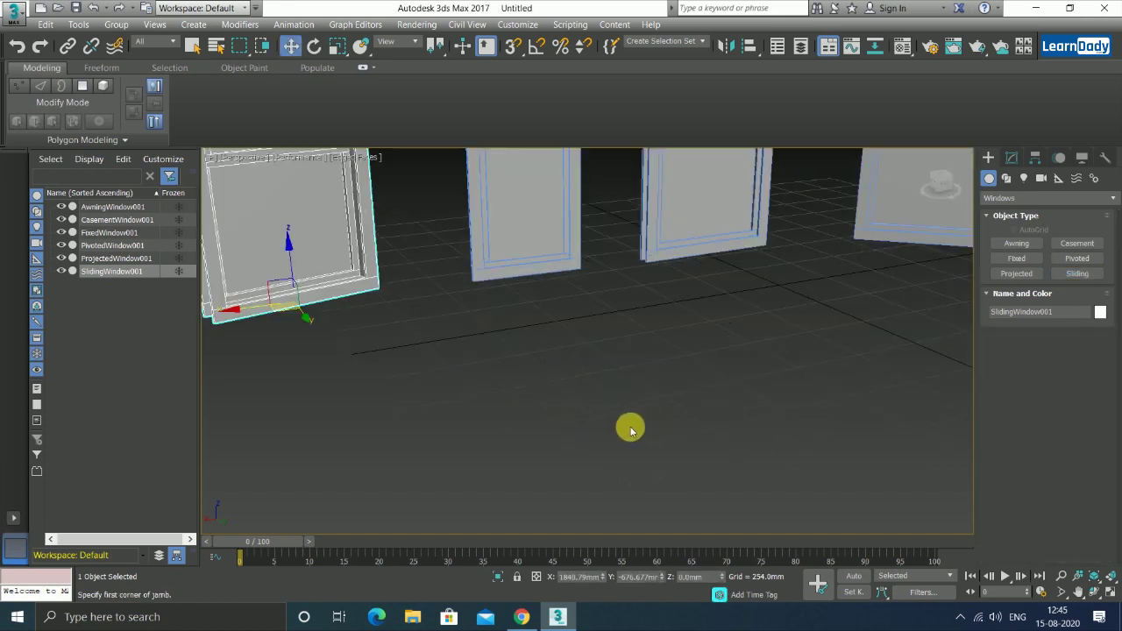
scroll(630, 429, down, 3)
Set AwningWindow001 to 572.088 mm wide, 12.922 mm deep, 47.752/49.784 mm frame widths, zero glazing thickness.
click(471, 239)
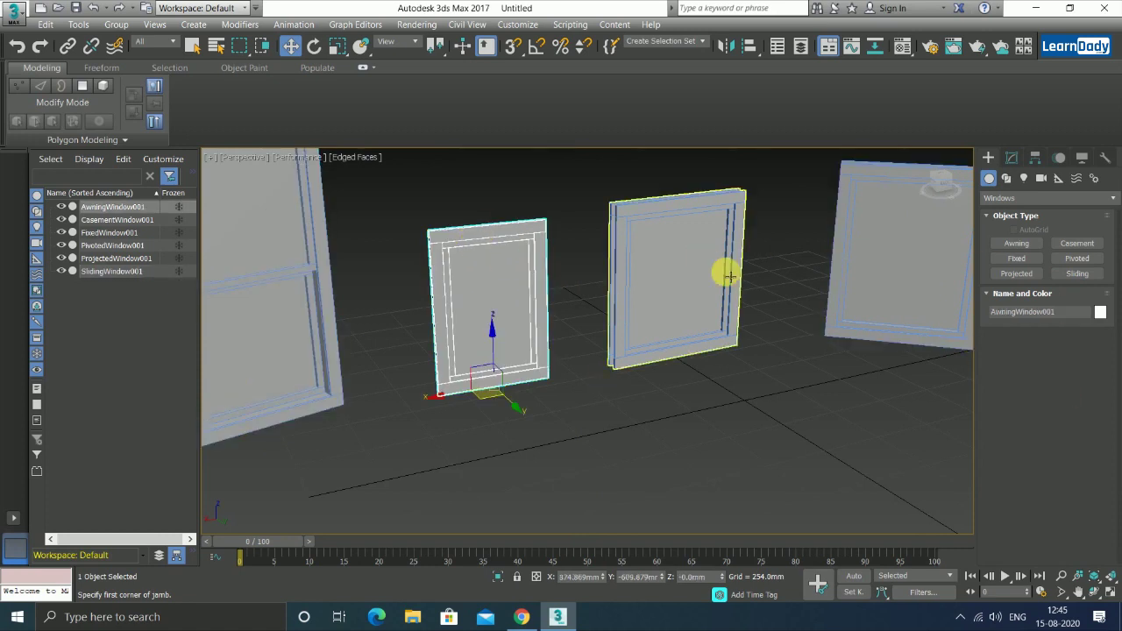
click(1010, 159)
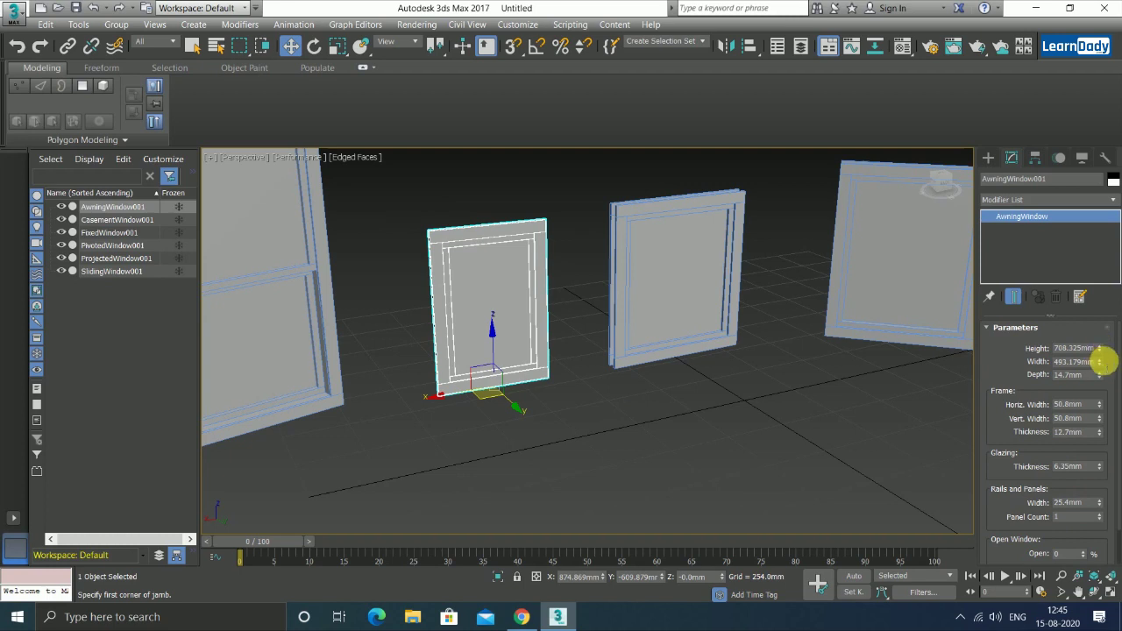
drag(1102, 366, 1105, 391)
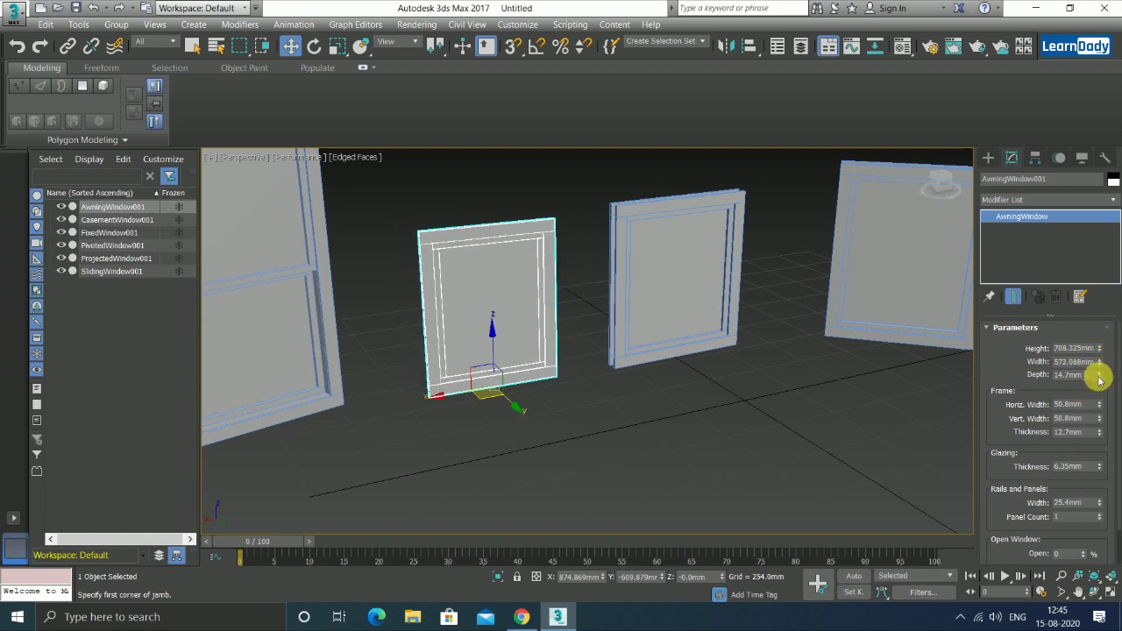
drag(1101, 379, 1074, 468)
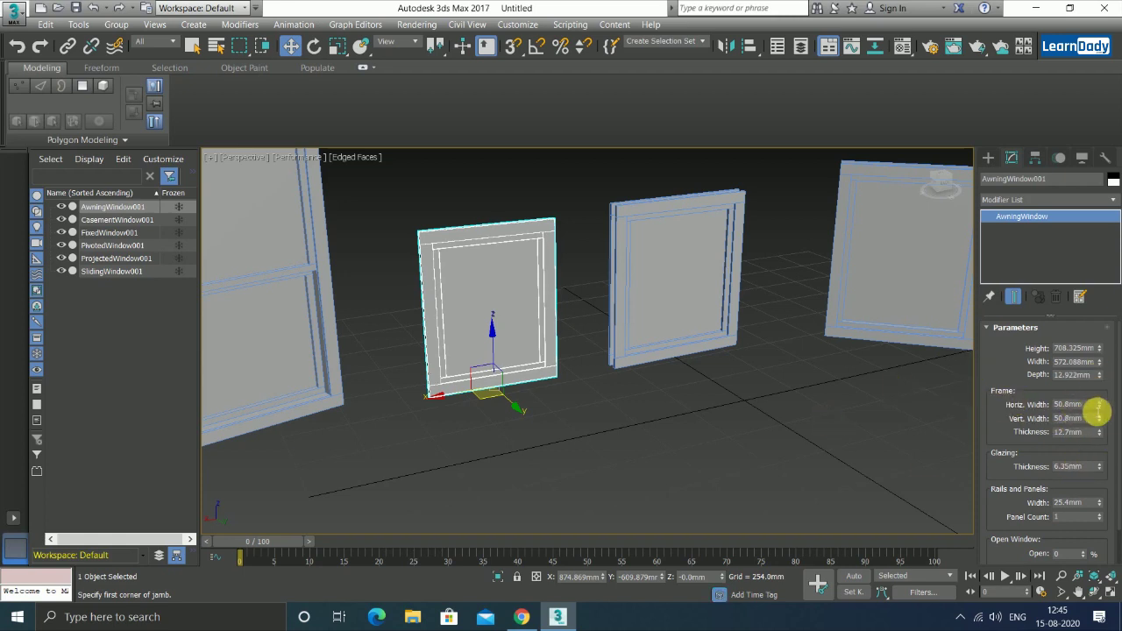
drag(1102, 396, 1102, 412)
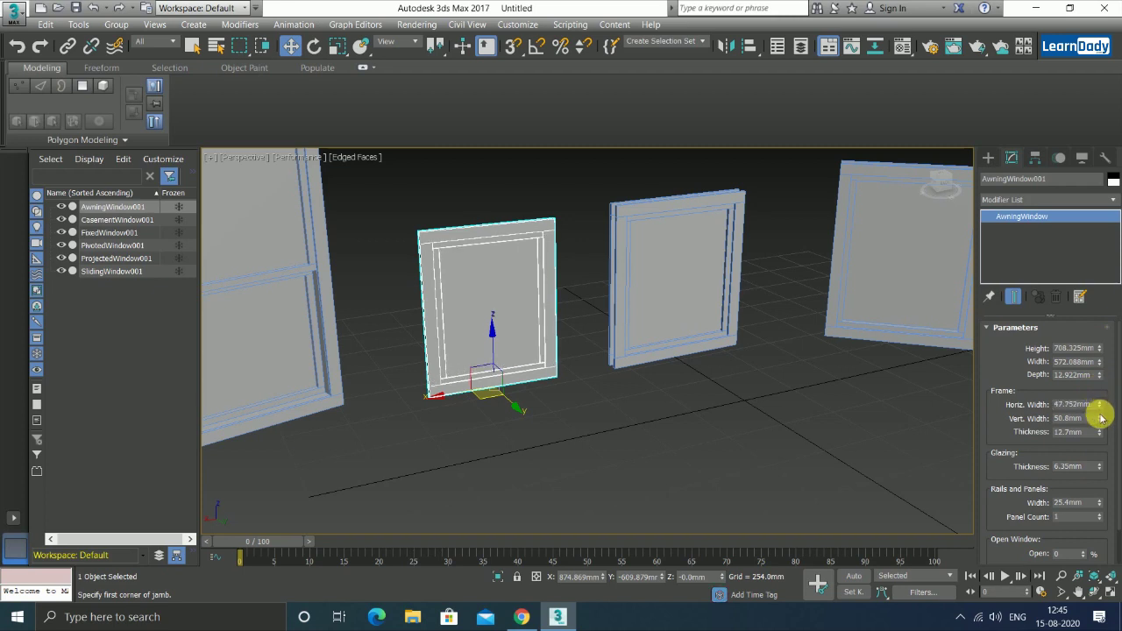
mouse_move(1102, 421)
mouse_down()
mouse_move(1106, 403)
mouse_move(1112, 466)
mouse_move(1114, 427)
mouse_up()
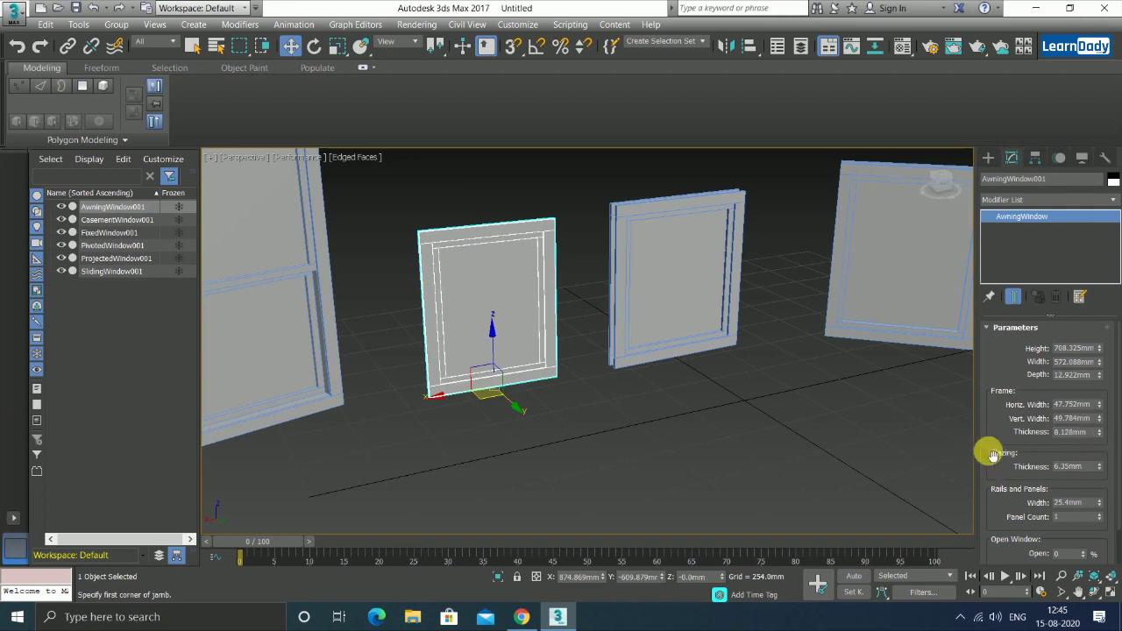
right_click(1101, 466)
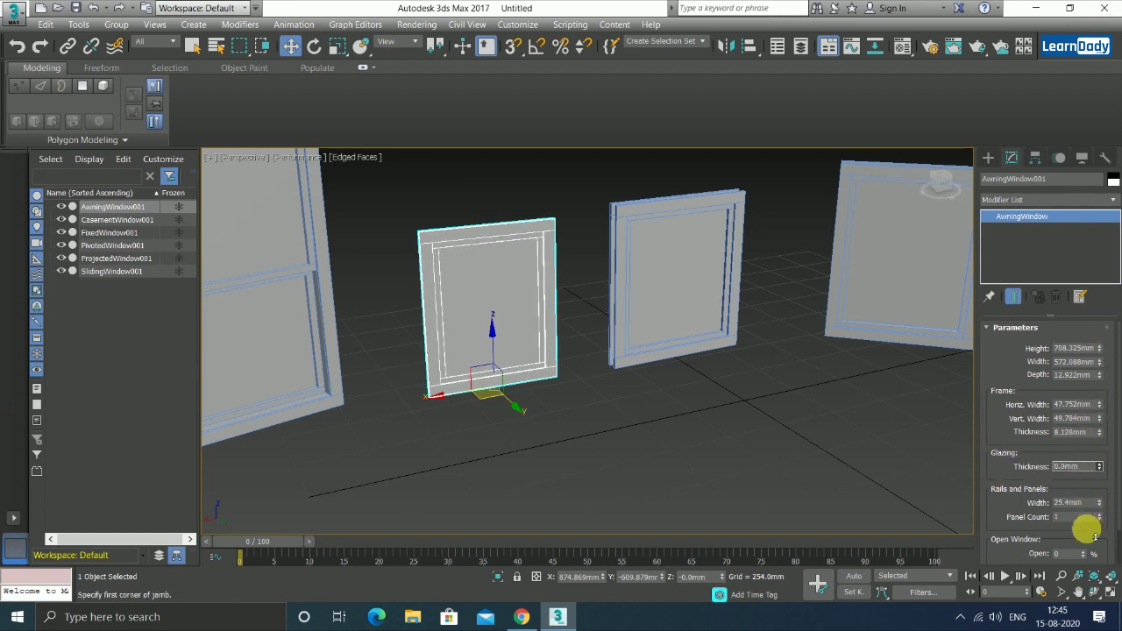
Nudge the awning's glazing thickness up, set rails to 24.27 mm and open the panels to 37%.
click(1099, 463)
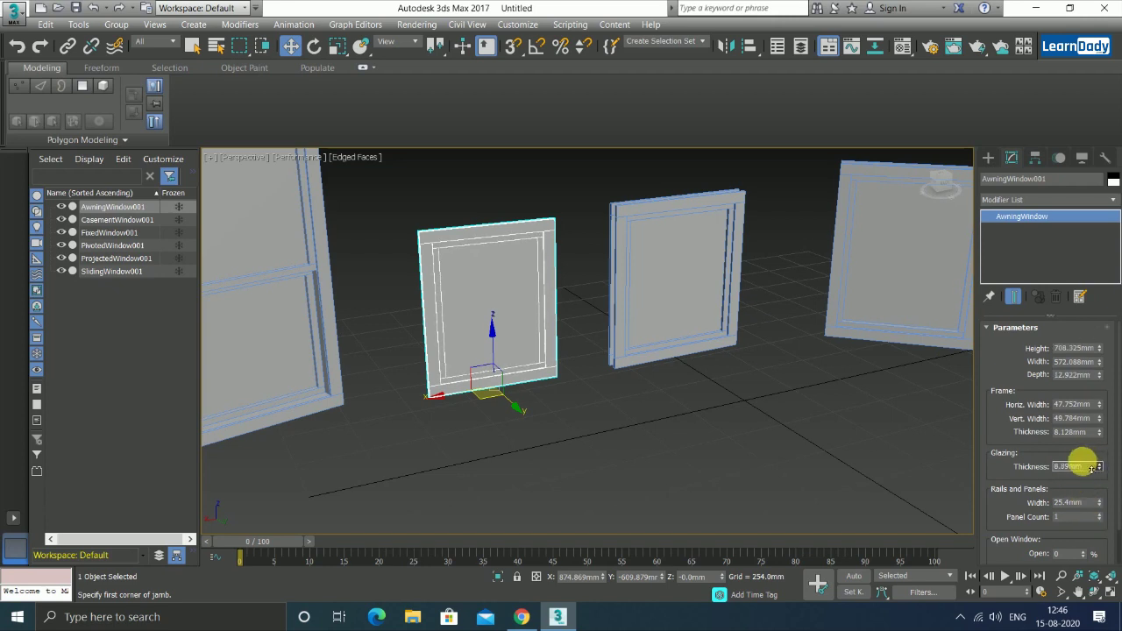
scroll(1048, 473, down, 1)
scroll(1039, 478, down, 1)
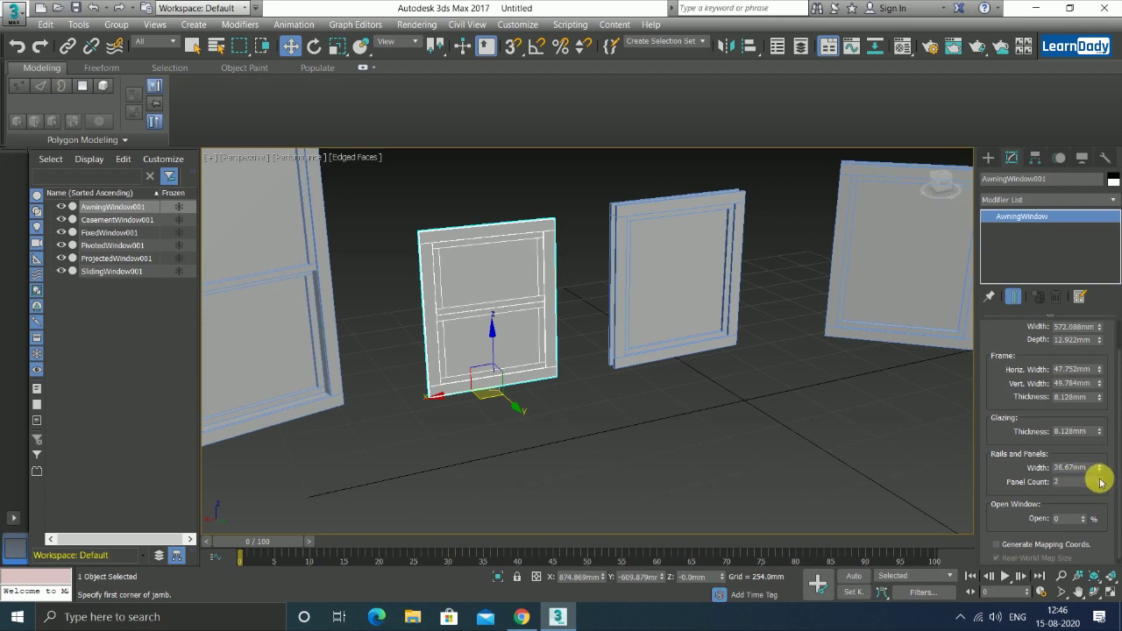
click(1099, 478)
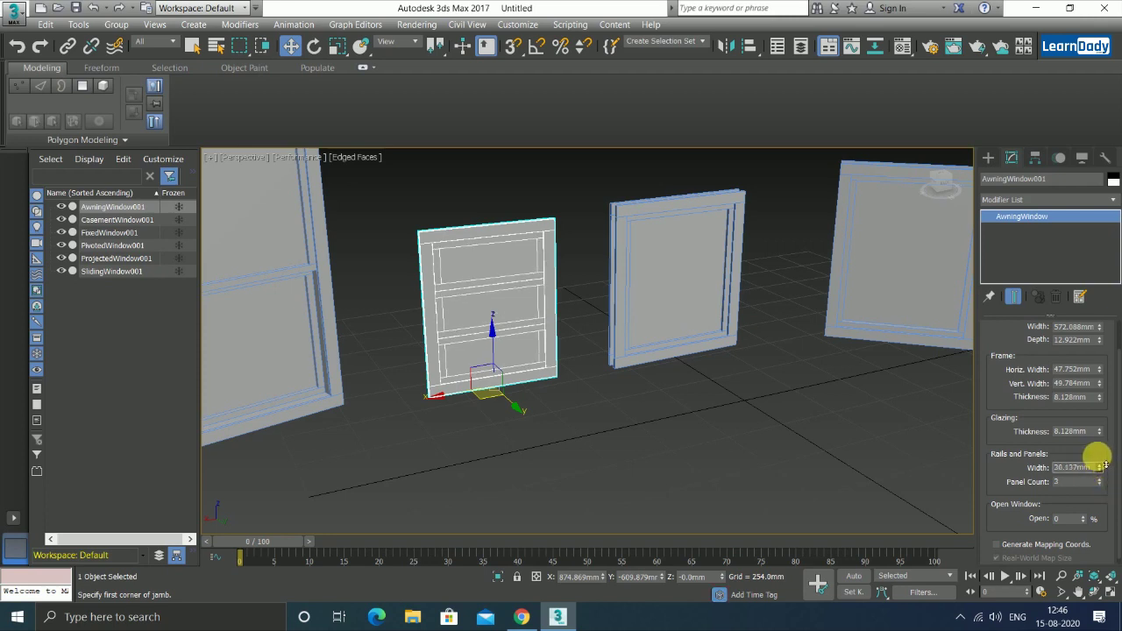
mouse_move(1104, 466)
mouse_down()
mouse_move(1104, 442)
mouse_move(1104, 493)
mouse_move(1102, 465)
mouse_up()
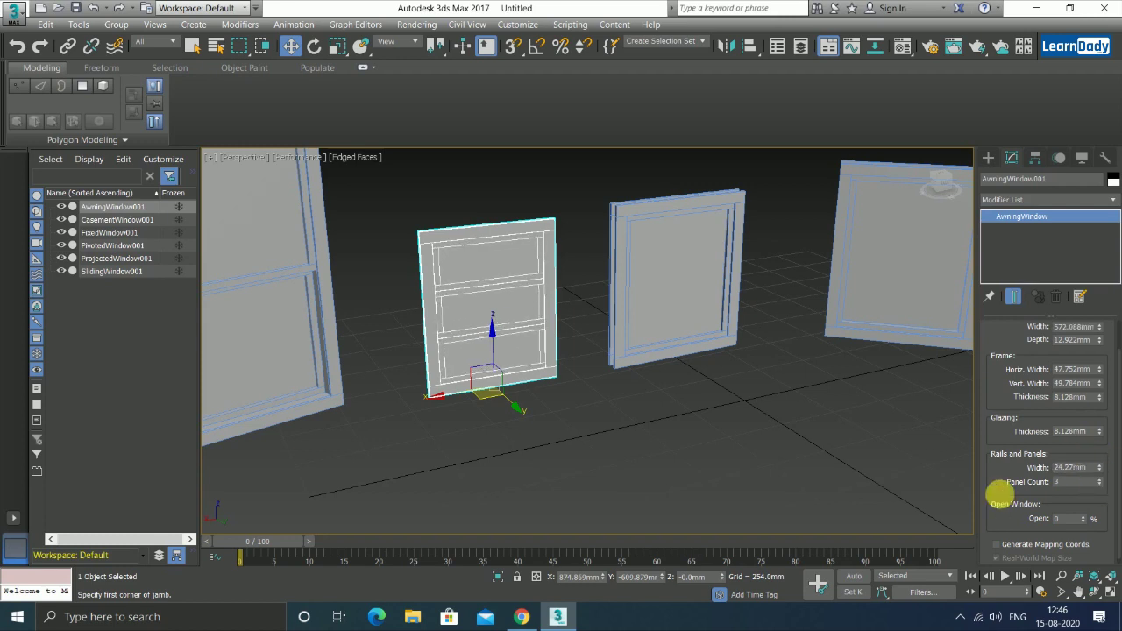
scroll(1021, 495, down, 1)
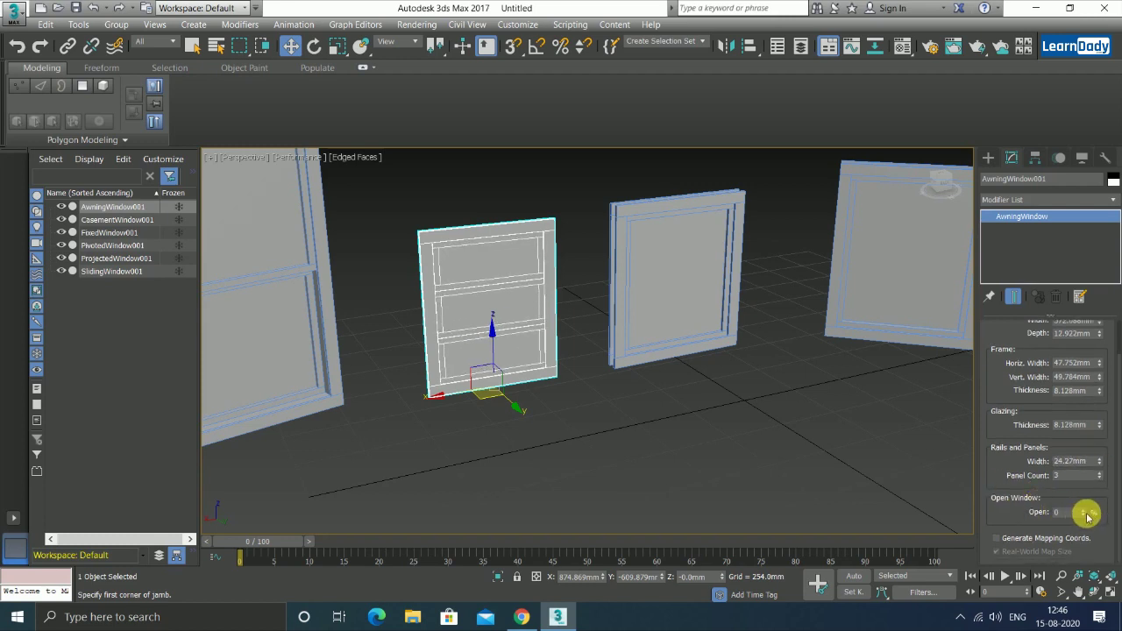
mouse_move(1090, 501)
mouse_down()
mouse_move(1086, 454)
mouse_move(1072, 466)
mouse_move(1077, 498)
mouse_up()
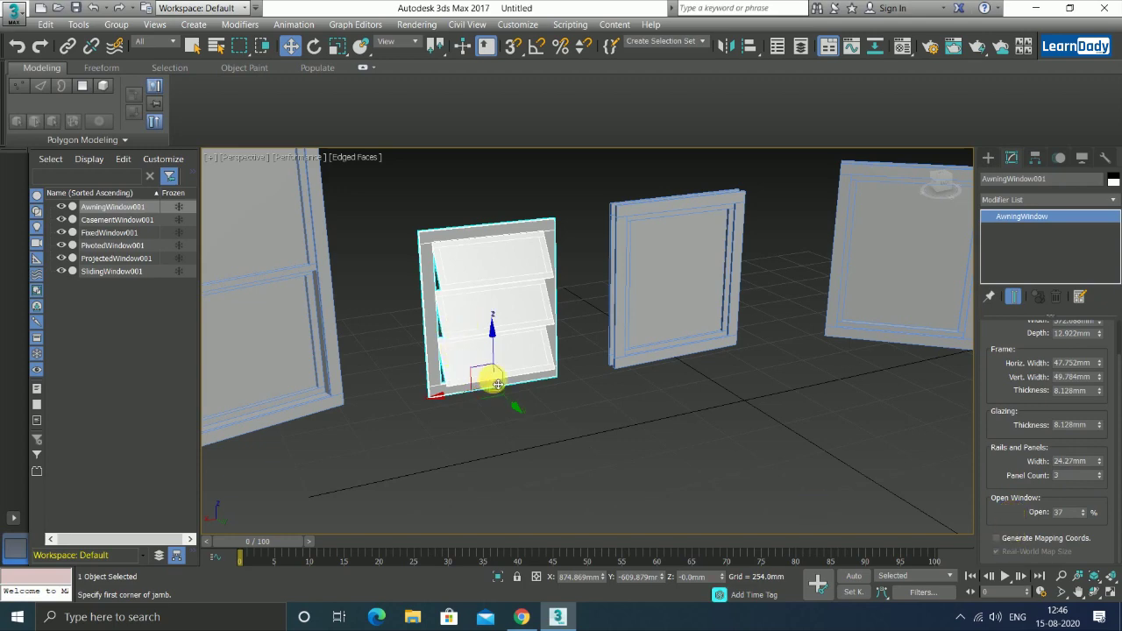
Increase the awning window to 7 louvre panels.
mouse_move(498, 383)
alt+middle_down()
mouse_move(541, 359)
mouse_move(506, 448)
alt+middle_up()
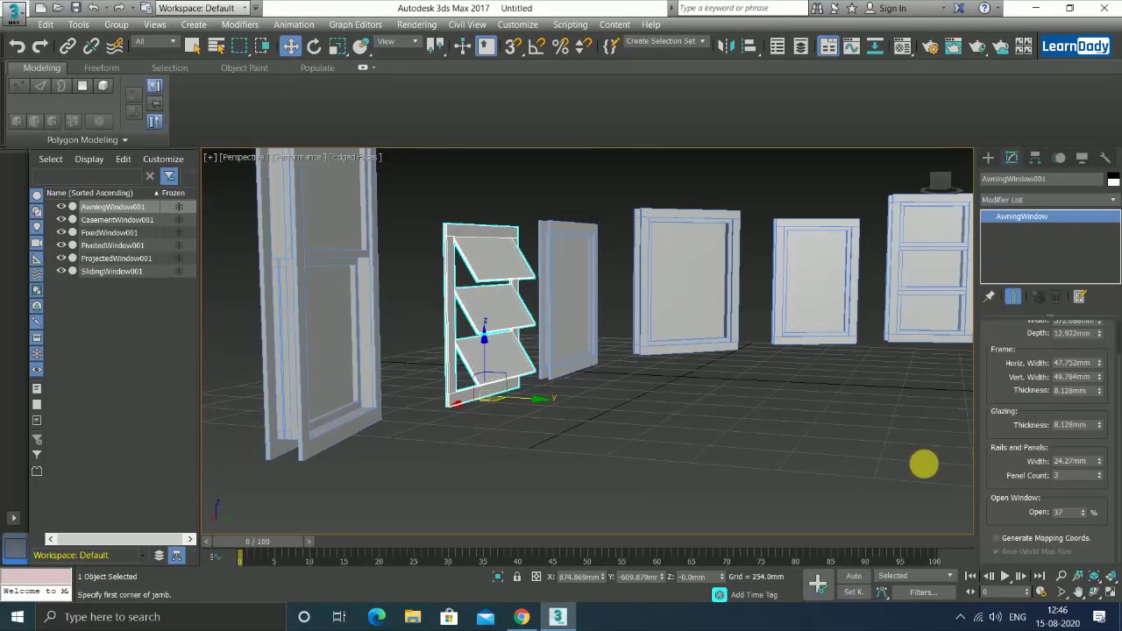
click(1100, 473)
click(1100, 472)
click(1100, 472)
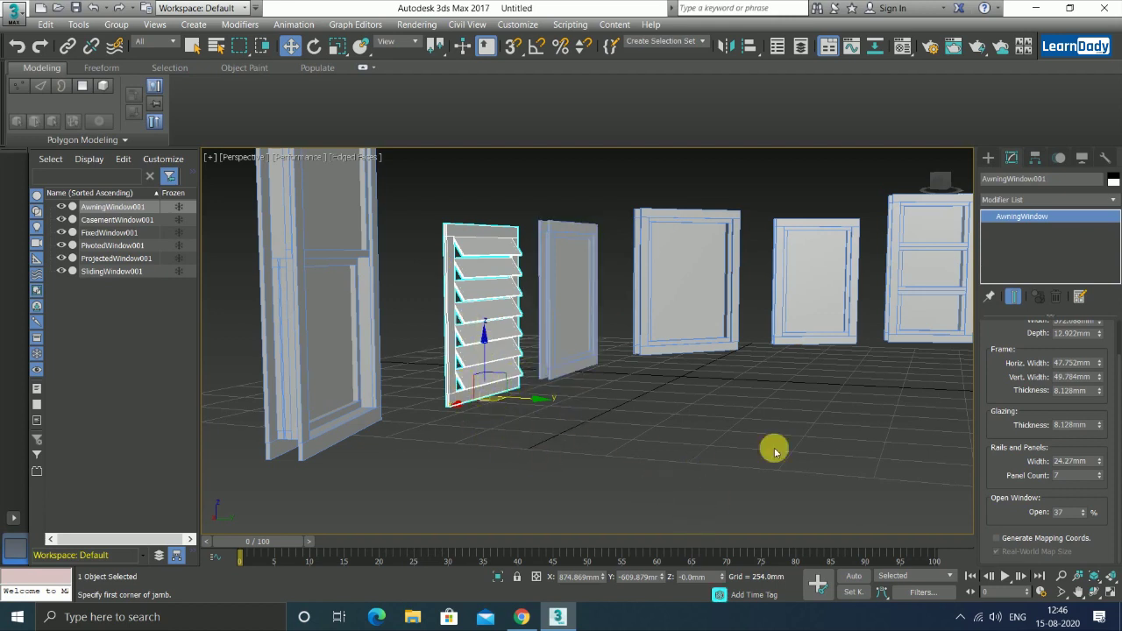
alt+middle_drag(746, 483, 526, 359)
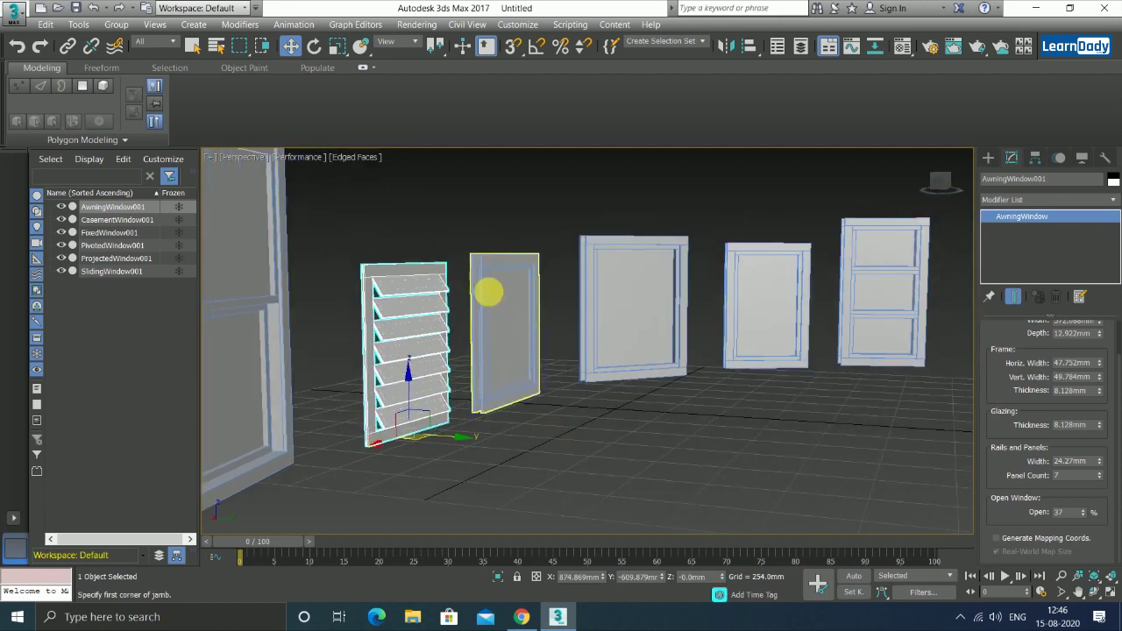
Set CasementWindow001 to two casements with Flip Swing on, opened to 45%.
click(494, 296)
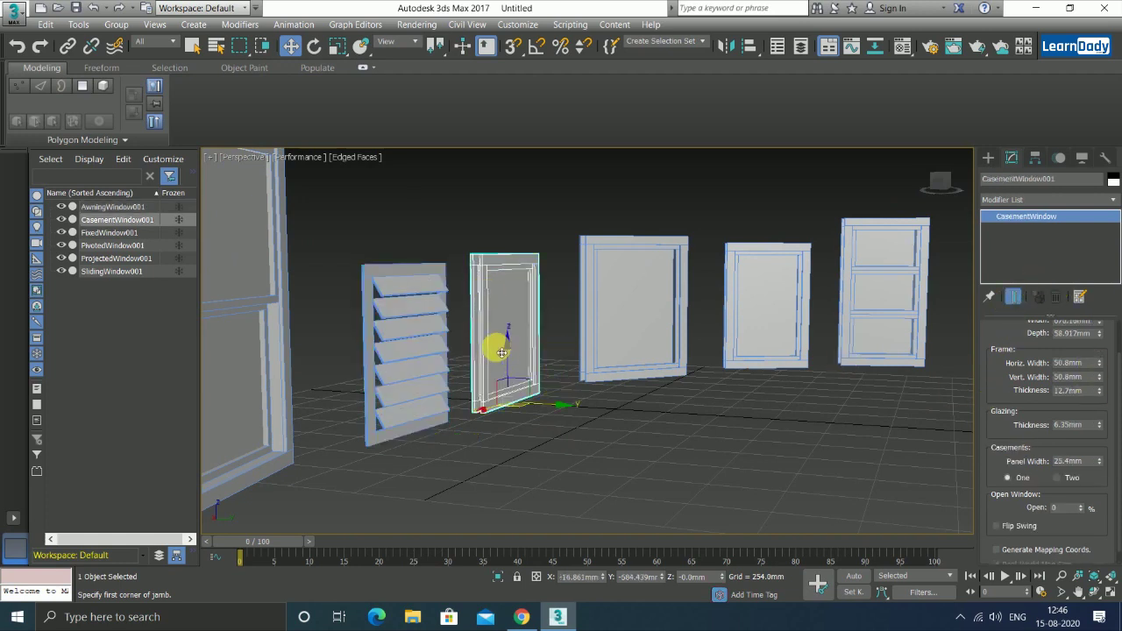
scroll(1086, 397, up, 1)
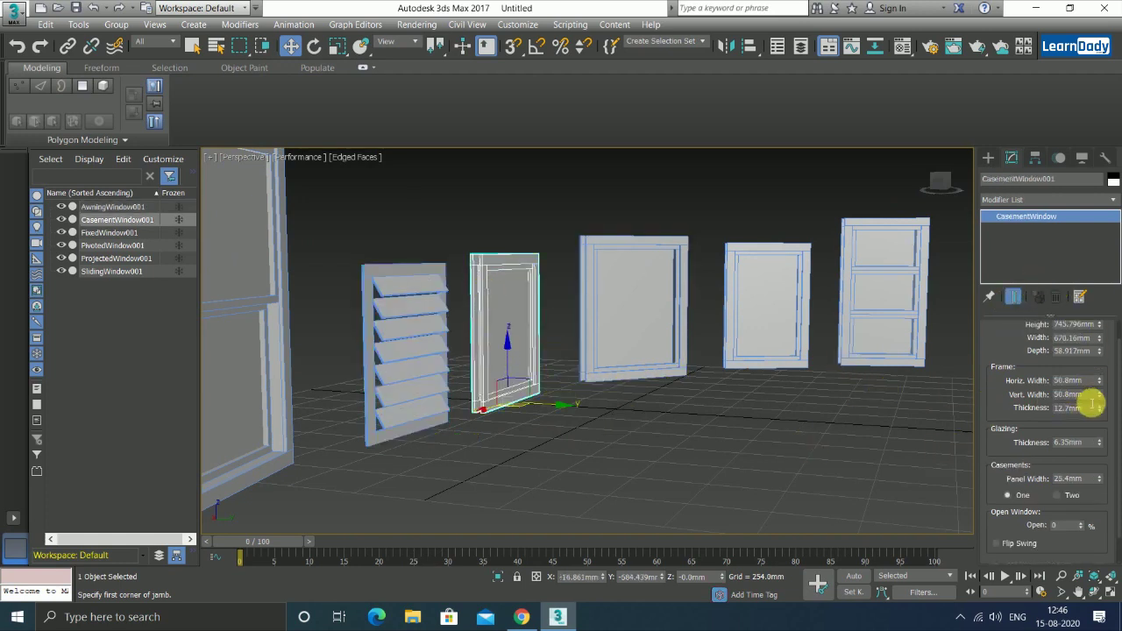
scroll(1096, 369, up, 1)
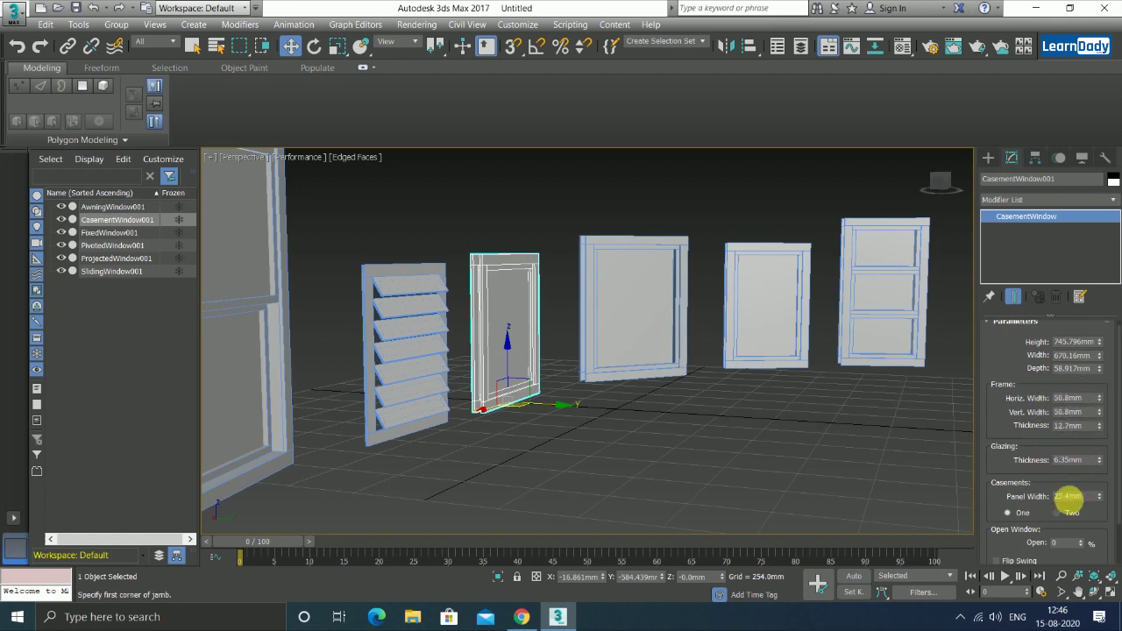
scroll(1056, 507, down, 2)
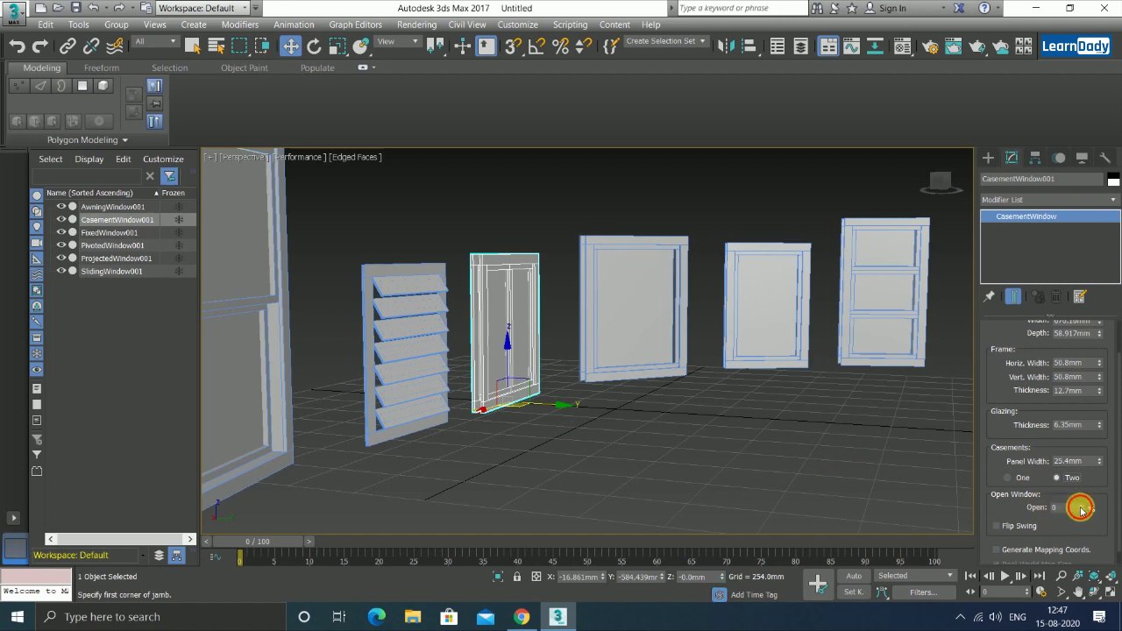
drag(1081, 509, 1093, 531)
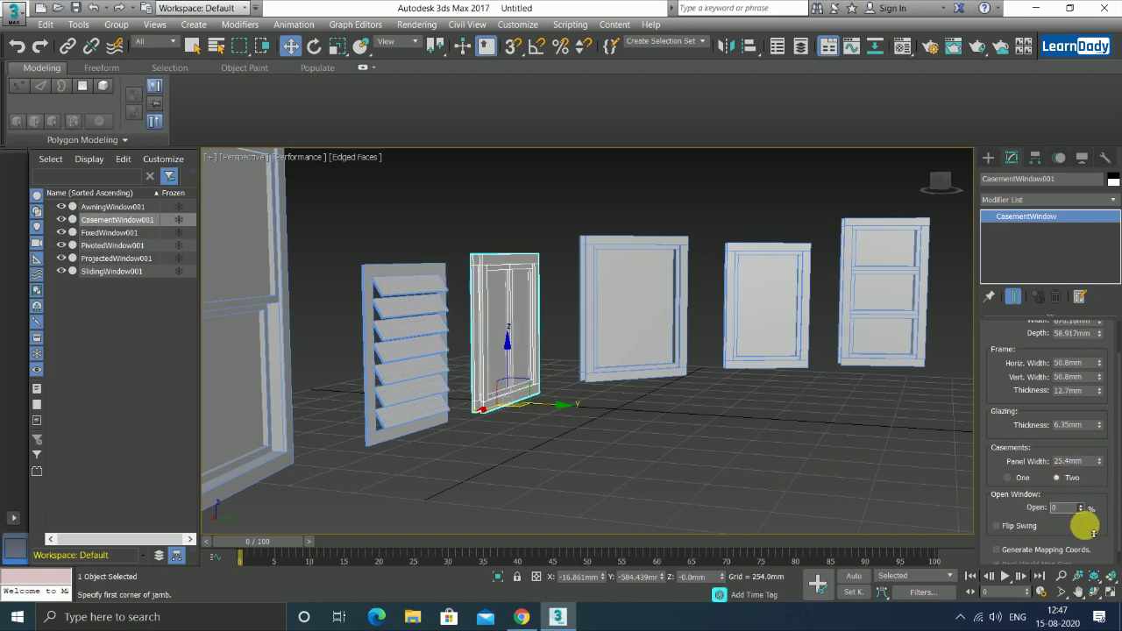
click(997, 526)
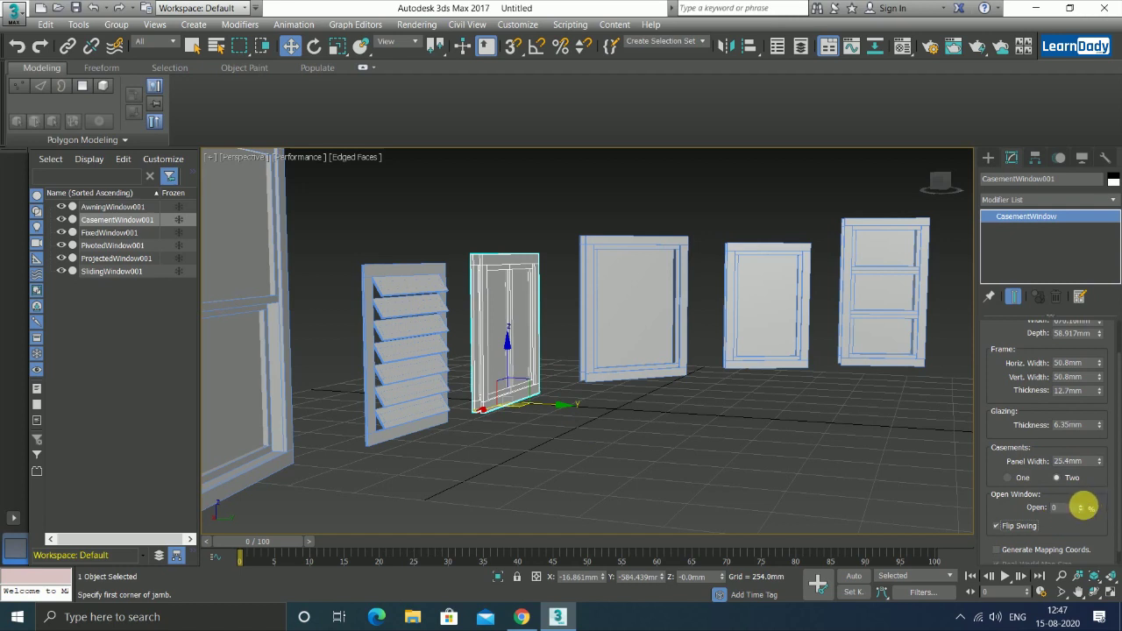
drag(1083, 510, 1073, 484)
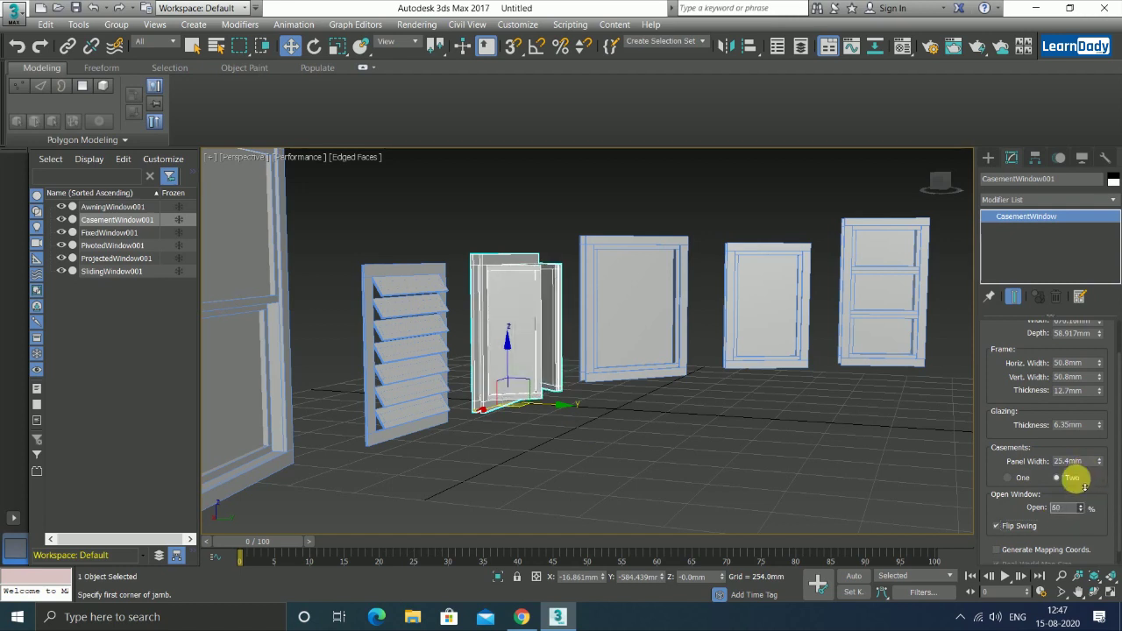
scroll(1048, 500, down, 1)
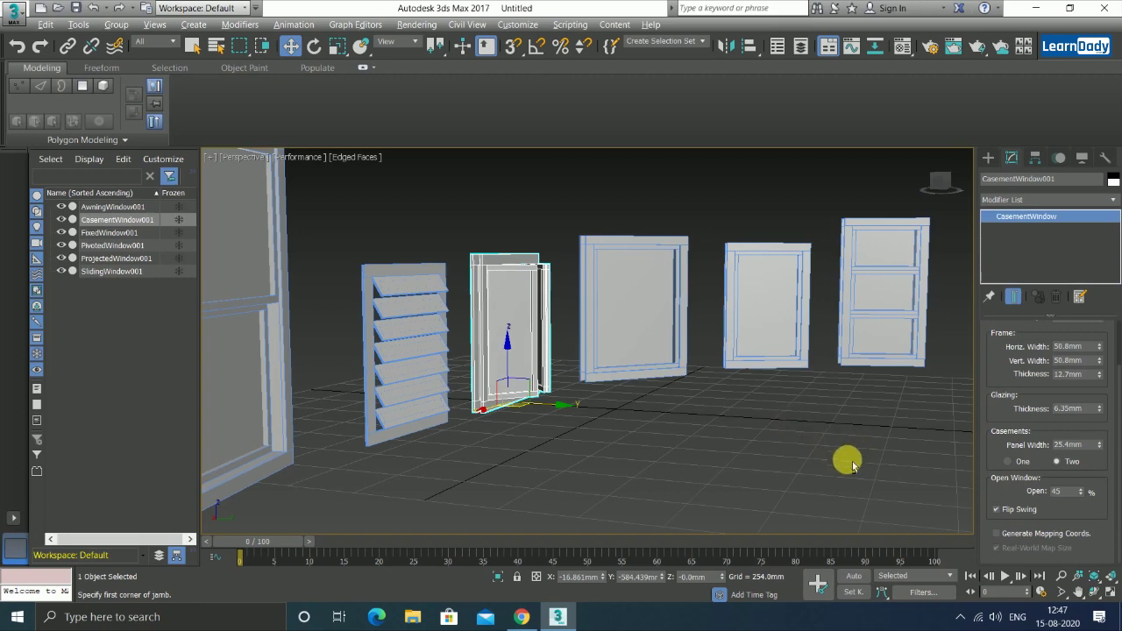
alt+middle_drag(850, 465, 827, 471)
Give FixedWindow001 a chamfered profile.
click(736, 212)
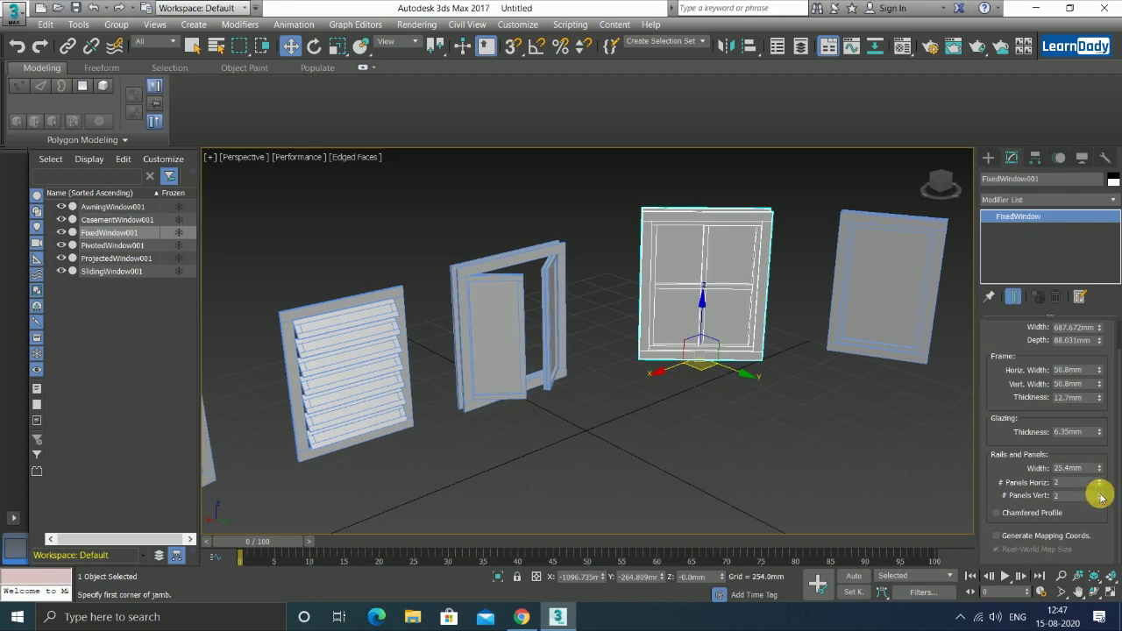
click(997, 513)
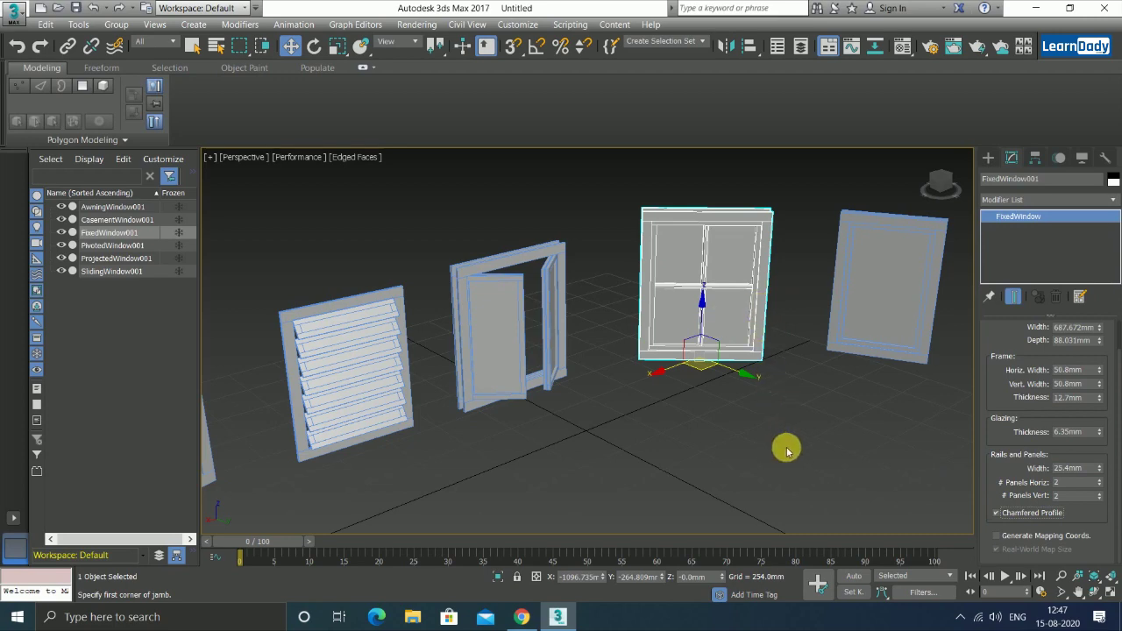
mouse_move(786, 451)
alt+middle_down()
mouse_move(759, 419)
mouse_move(779, 419)
alt+middle_up()
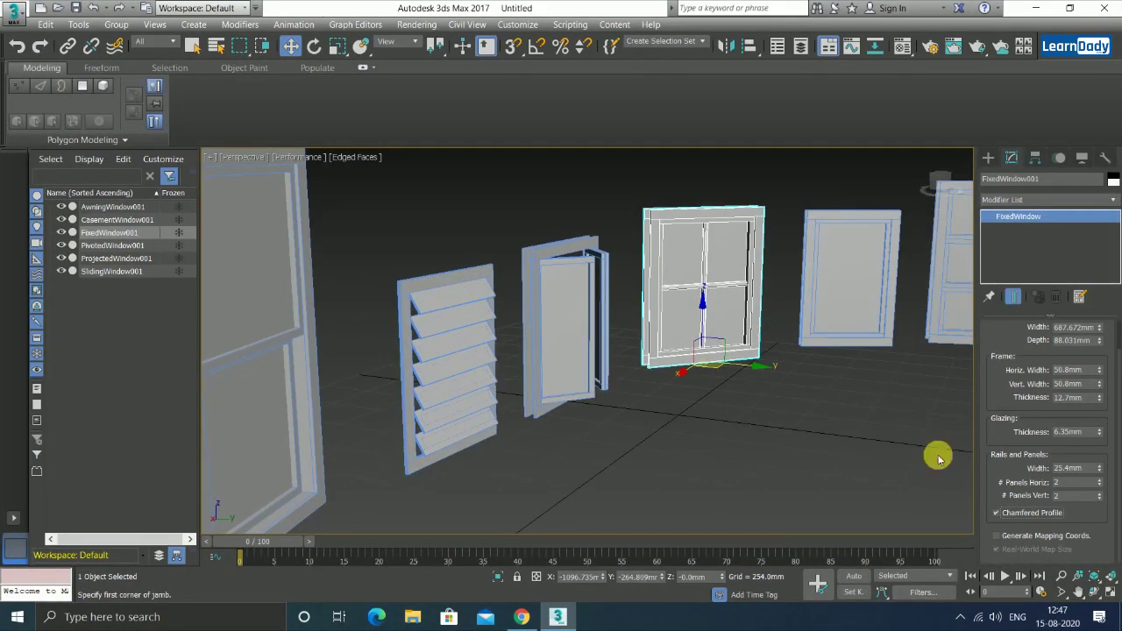
scroll(1045, 519, up, 2)
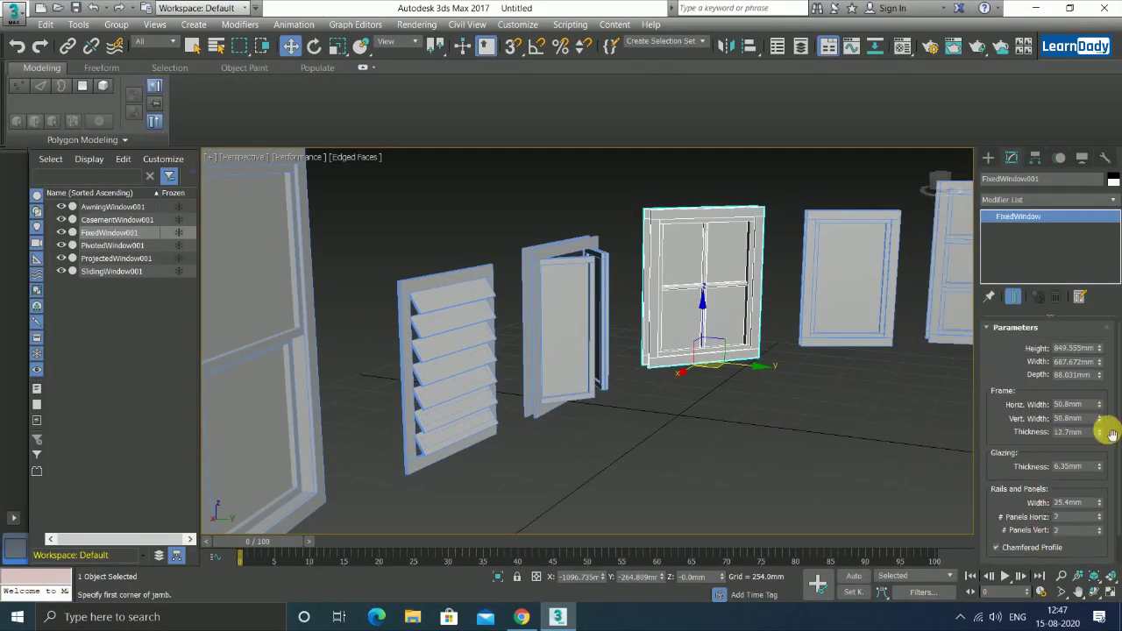
Set frame widths to 56.896mm horizontal and 45.212mm vertical, and reduce depth to 35.213mm.
drag(1100, 404, 1101, 422)
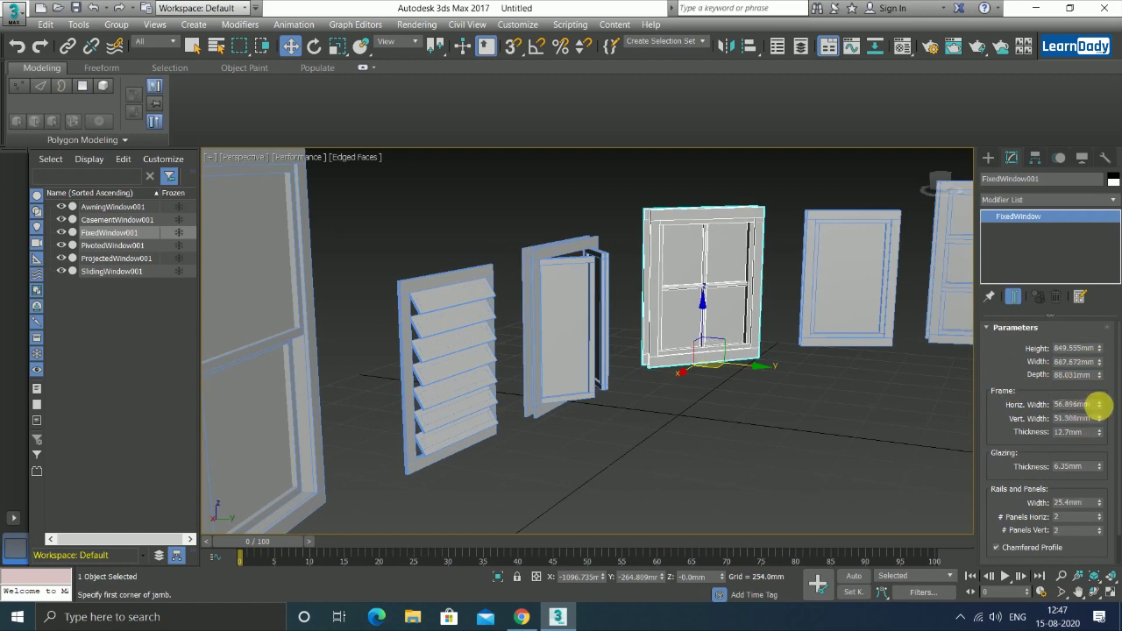
drag(1099, 418, 1100, 432)
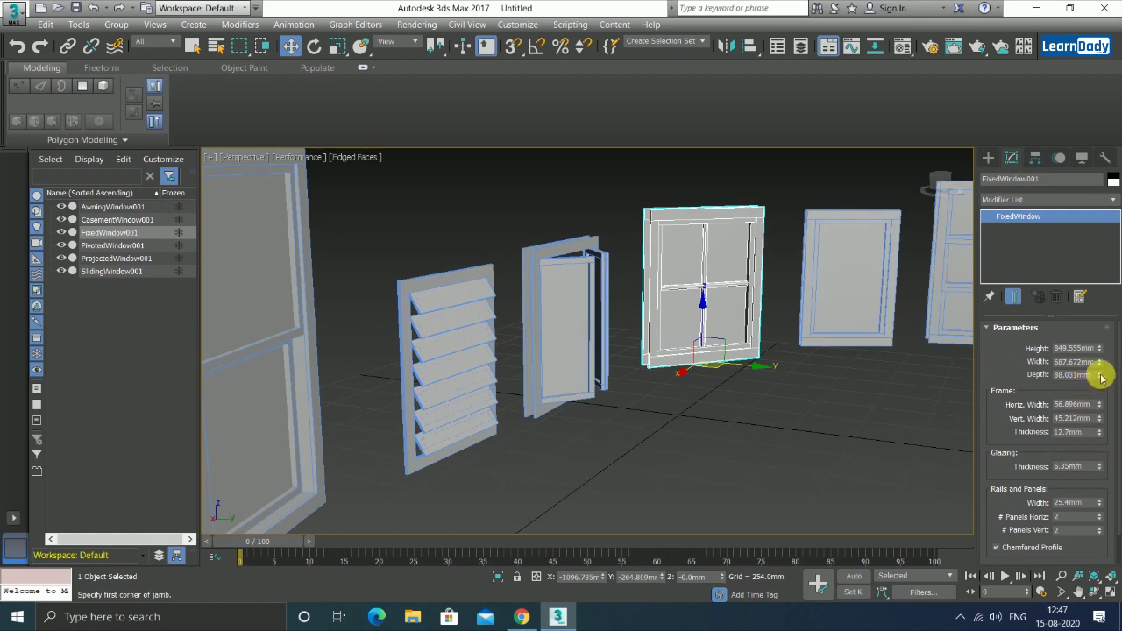
drag(1100, 374, 1087, 454)
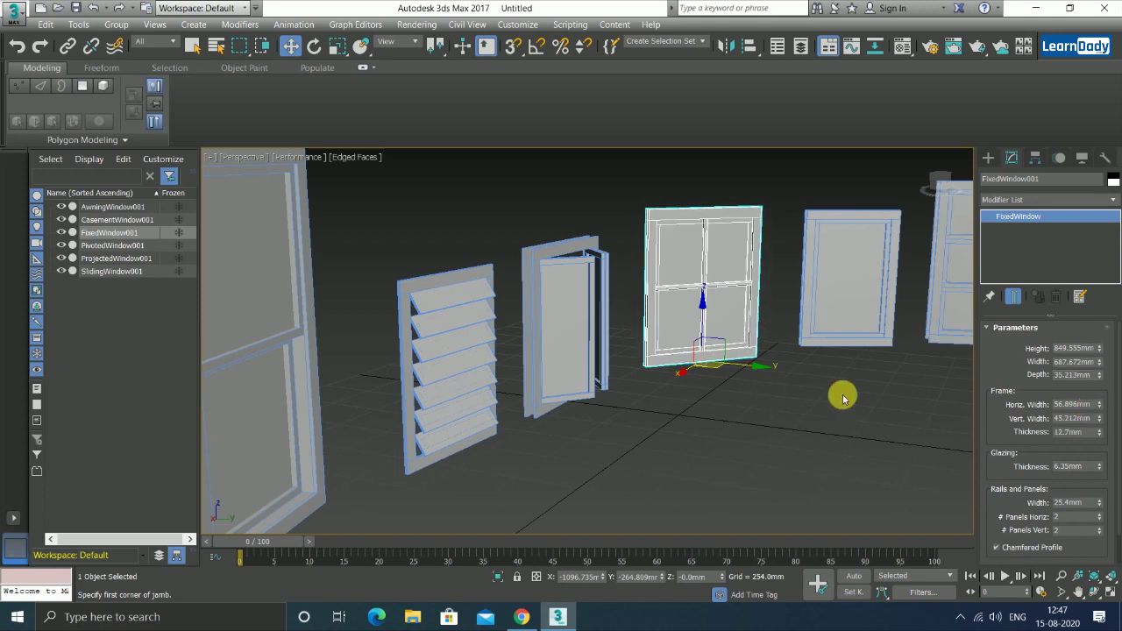
click(796, 476)
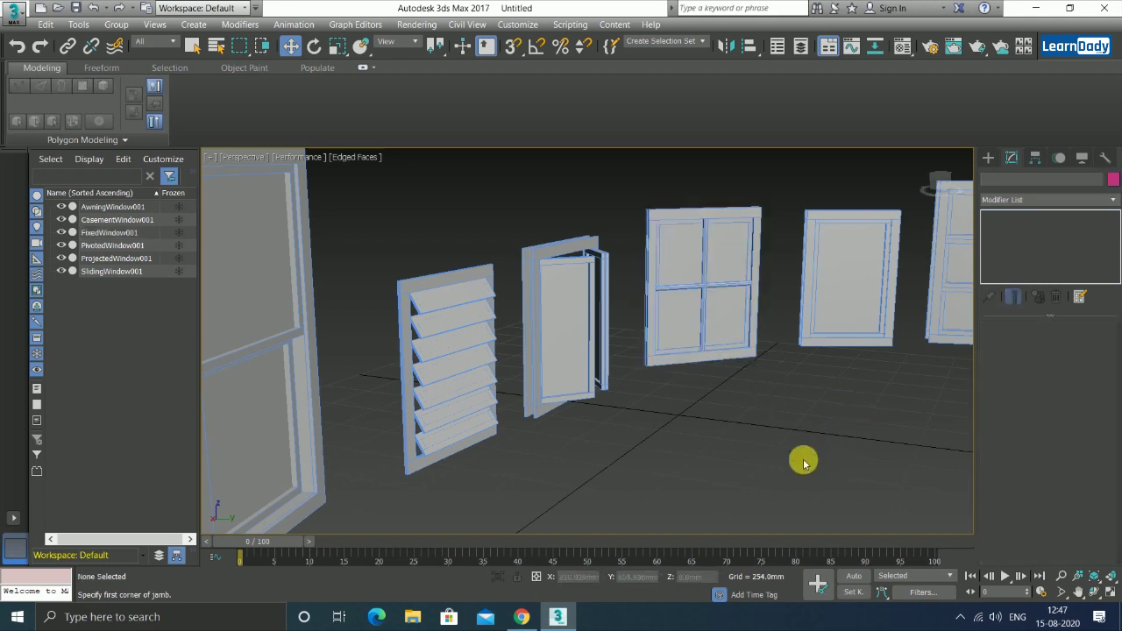
Open PivotedWindow001 to 100% and turn off Vertical Rotation.
mouse_move(802, 458)
alt+middle_down()
mouse_move(745, 489)
mouse_move(665, 379)
alt+middle_up()
click(708, 323)
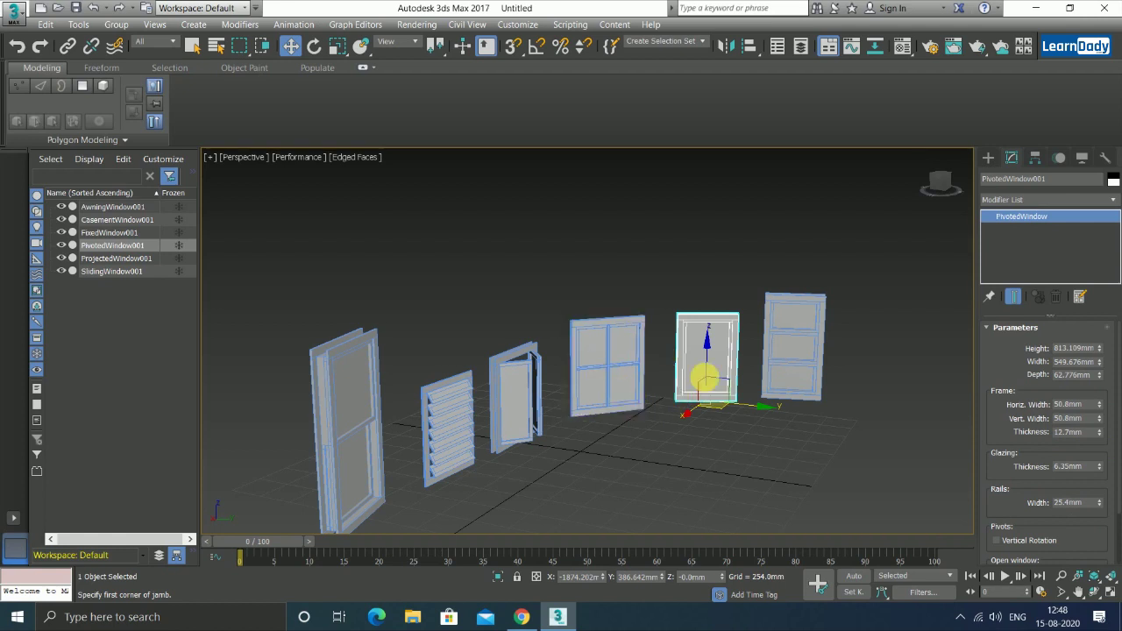
scroll(1009, 526, down, 1)
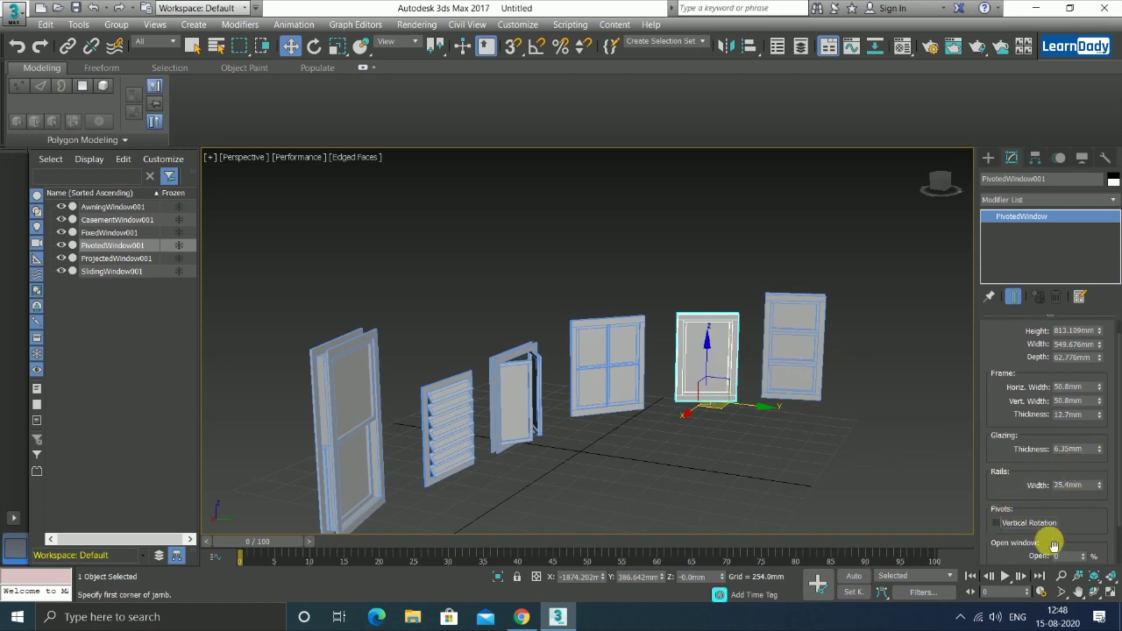
scroll(1043, 533, down, 1)
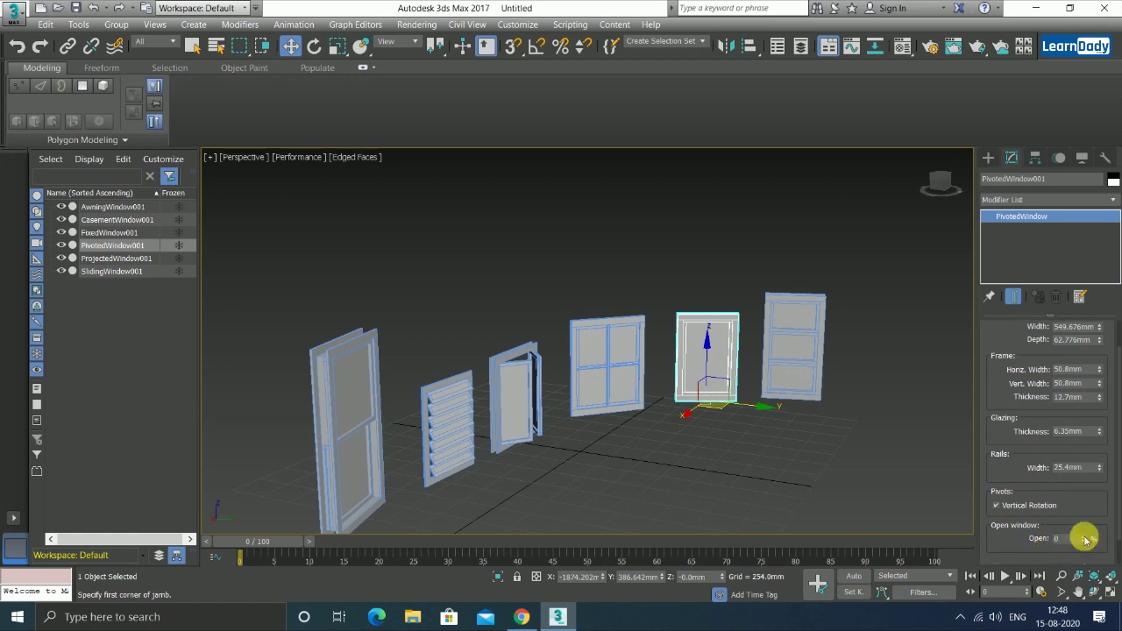
drag(1083, 538, 1083, 475)
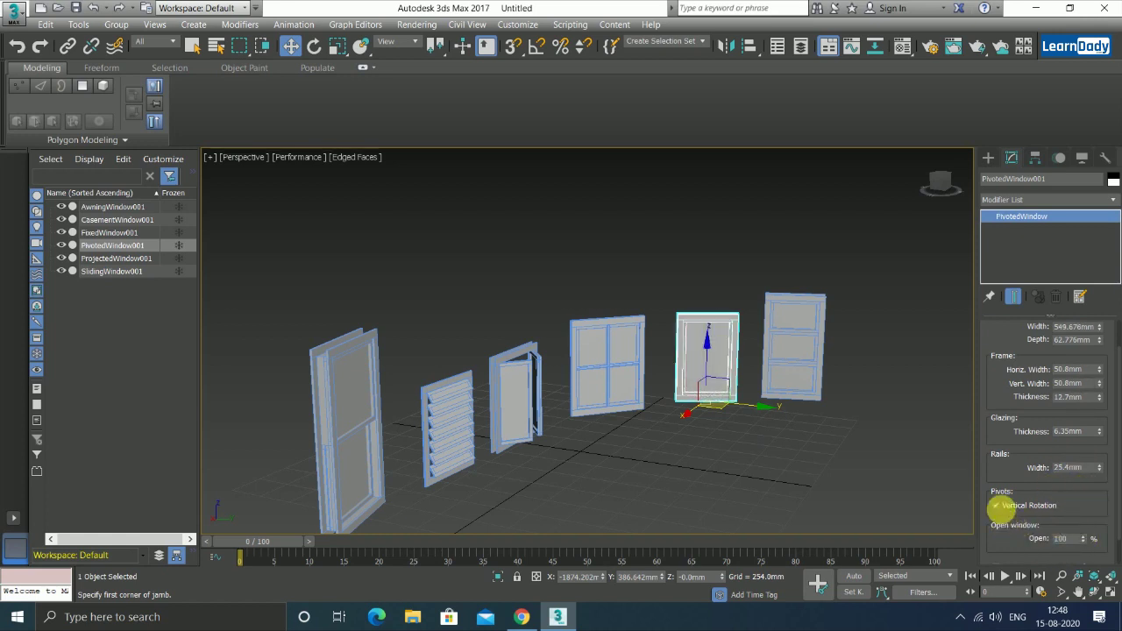
click(999, 508)
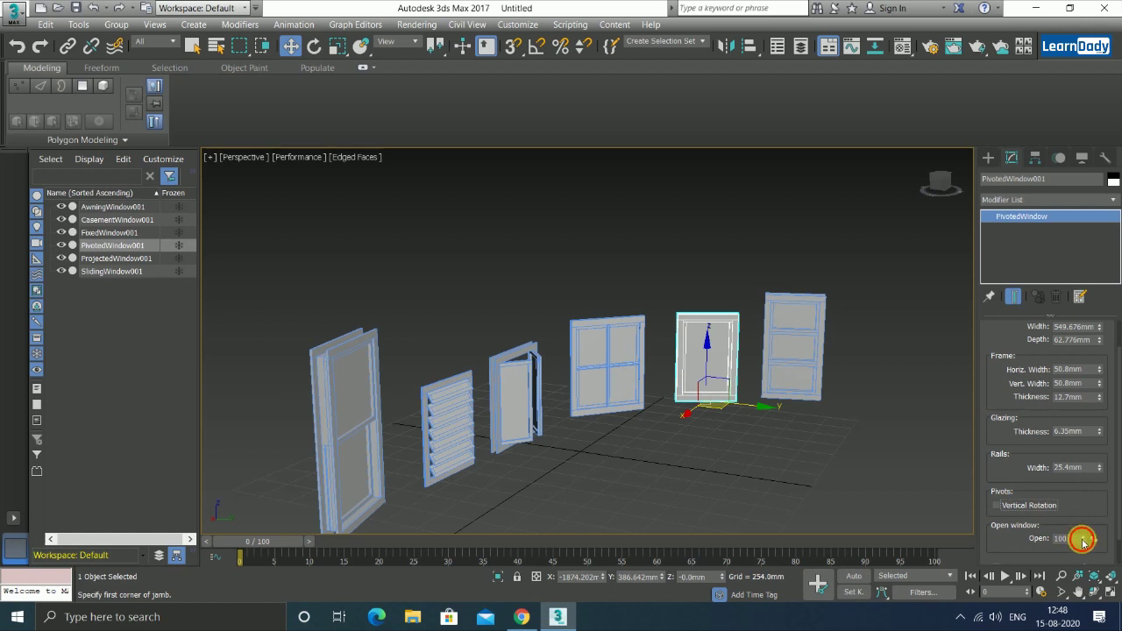
mouse_move(1082, 540)
mouse_down()
mouse_move(1082, 520)
mouse_move(1085, 550)
mouse_move(1084, 535)
mouse_up()
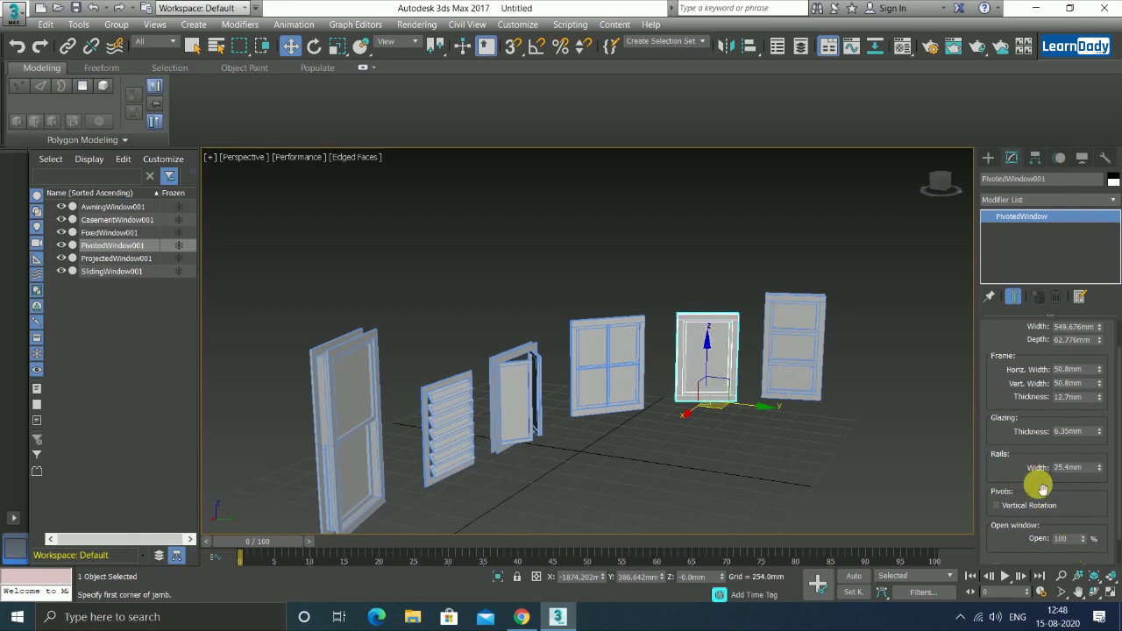
scroll(1039, 484, down, 1)
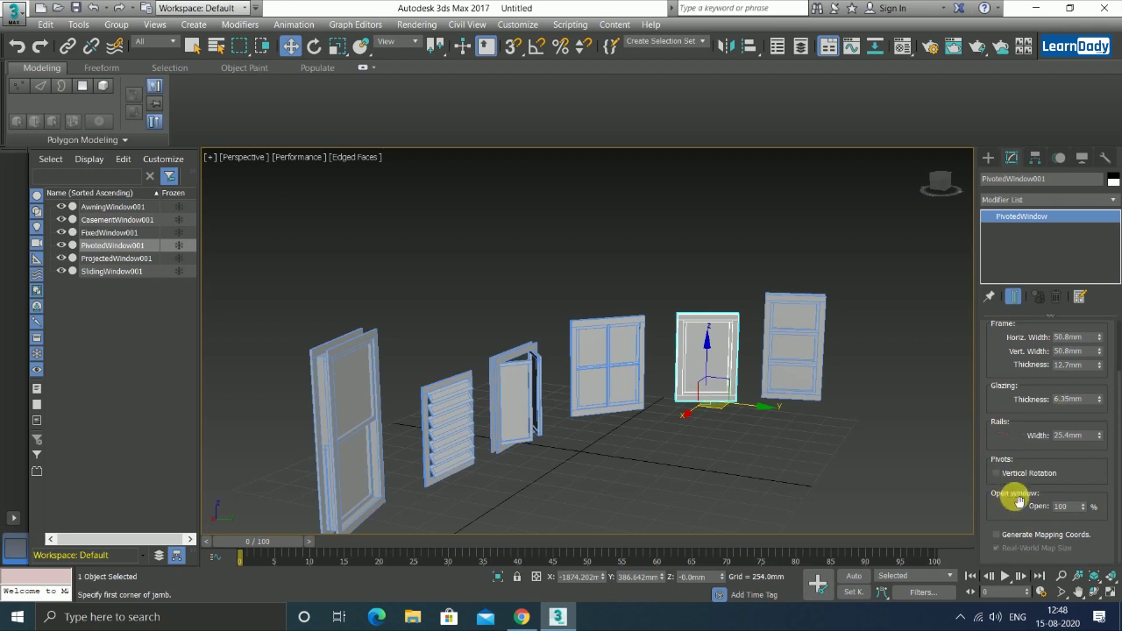
scroll(1039, 509, up, 2)
Adjust ProjectedWindow001's rail and panel heights and open it to 46%.
click(811, 360)
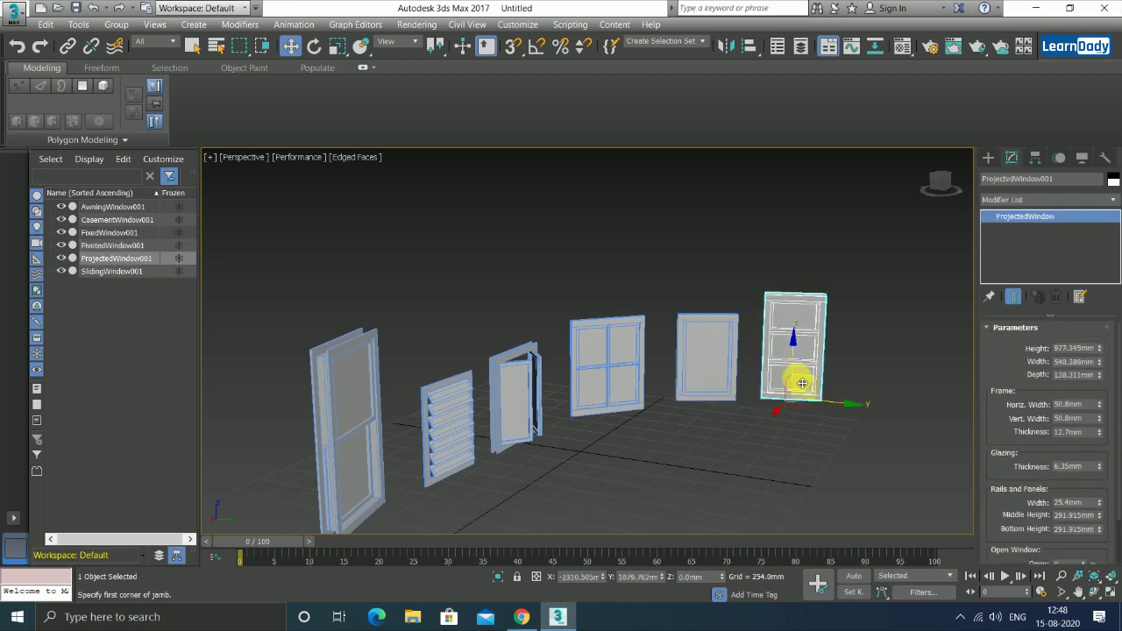
scroll(802, 383, up, 2)
middle_drag(780, 384, 741, 421)
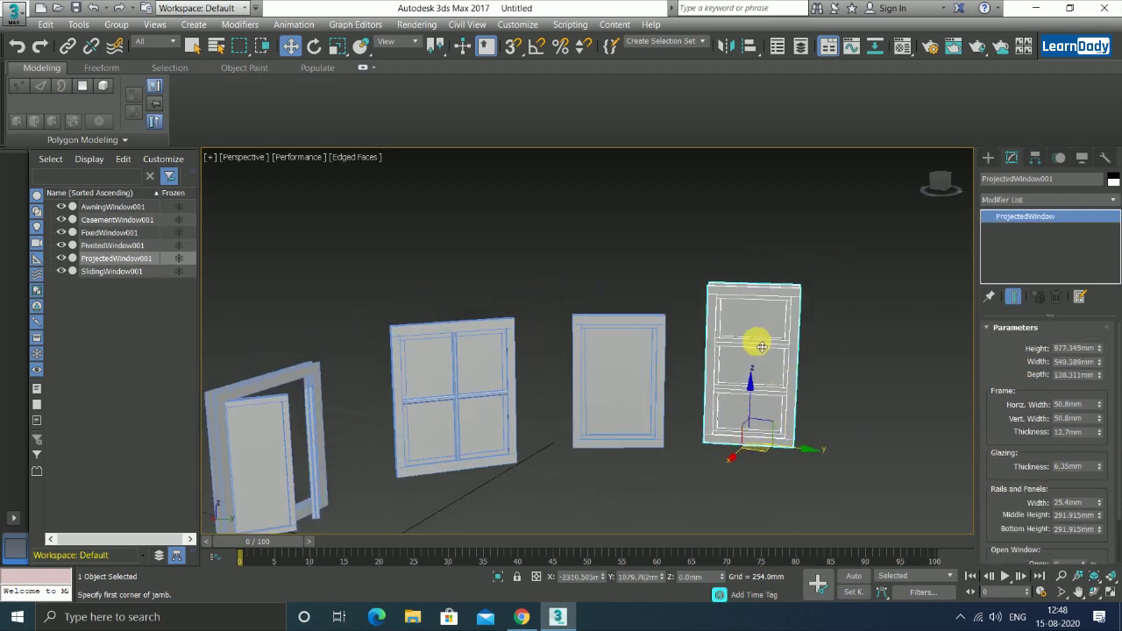
scroll(1065, 463, down, 1)
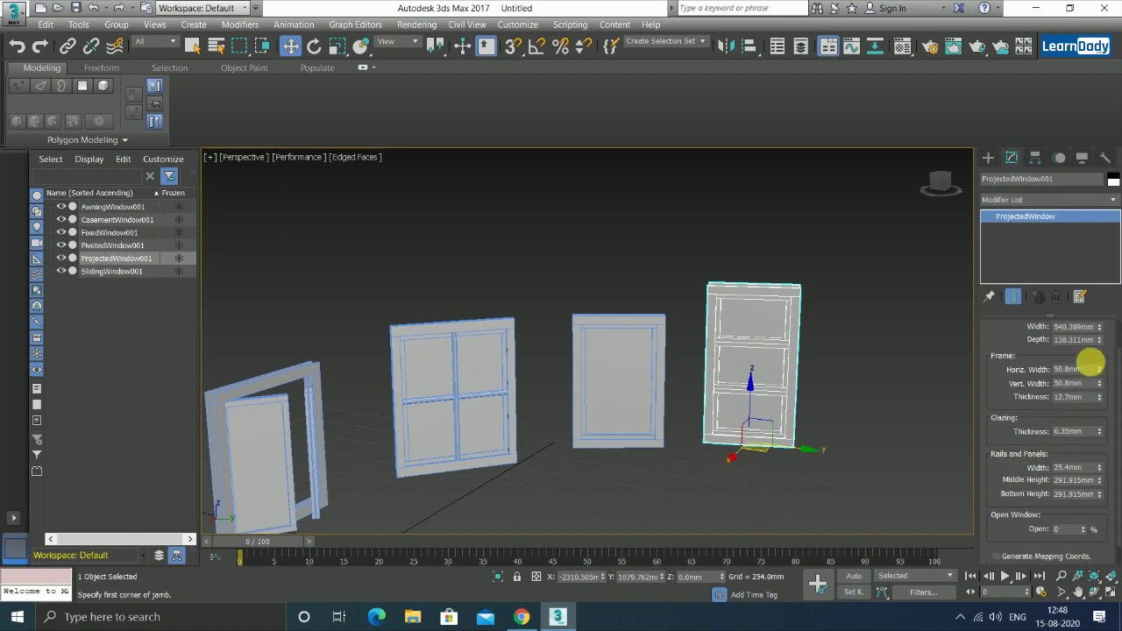
scroll(1019, 467, down, 1)
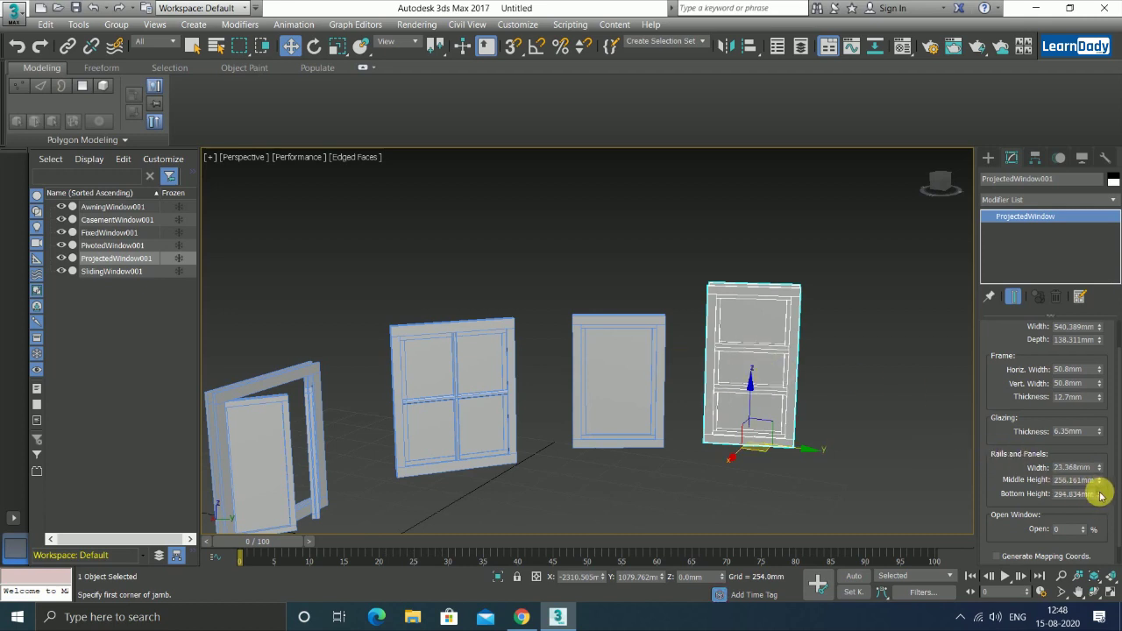
mouse_move(1101, 496)
mouse_down()
mouse_move(1085, 491)
mouse_move(1082, 451)
mouse_move(1087, 508)
mouse_up()
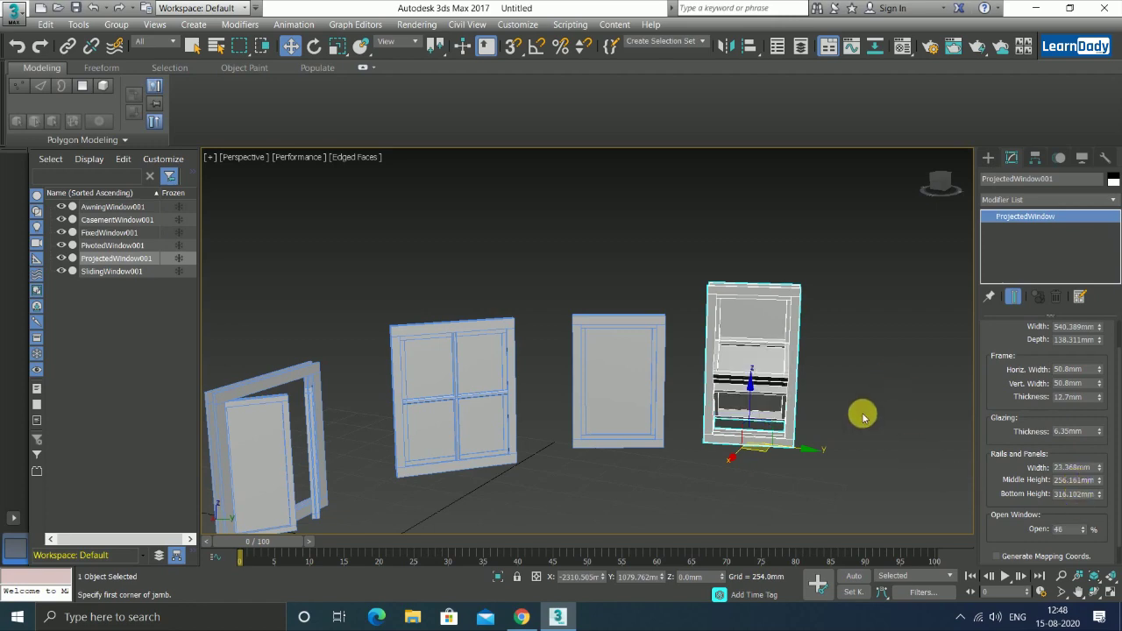
alt+middle_drag(865, 416, 779, 413)
Zero the projected window's depth to 0mm, then deselect it.
scroll(1068, 369, up, 2)
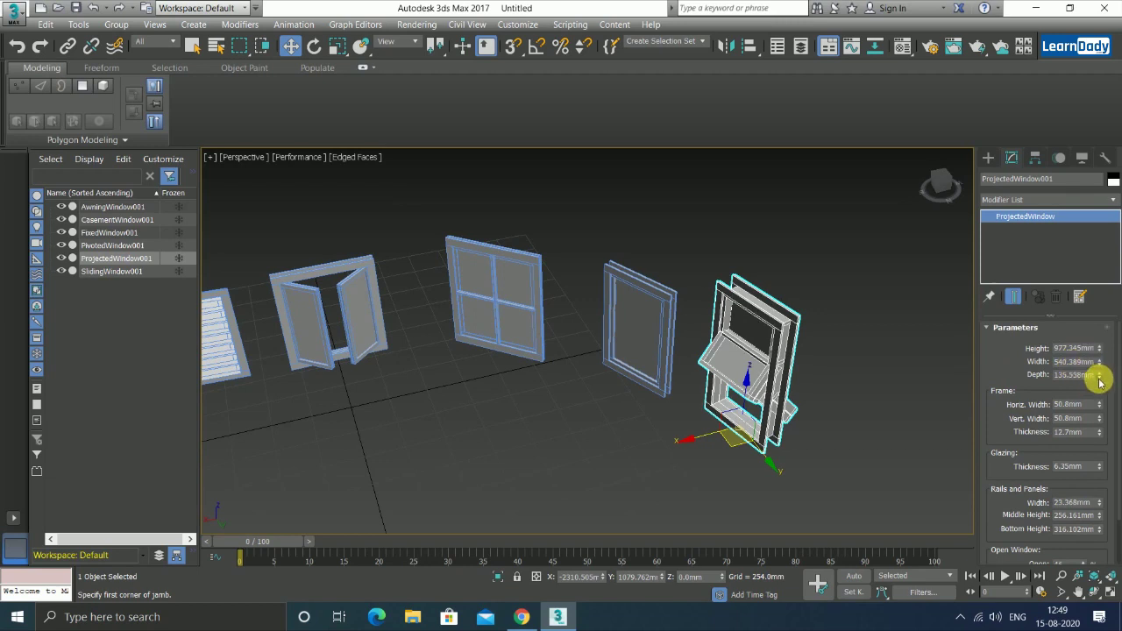
drag(1099, 380, 1100, 380)
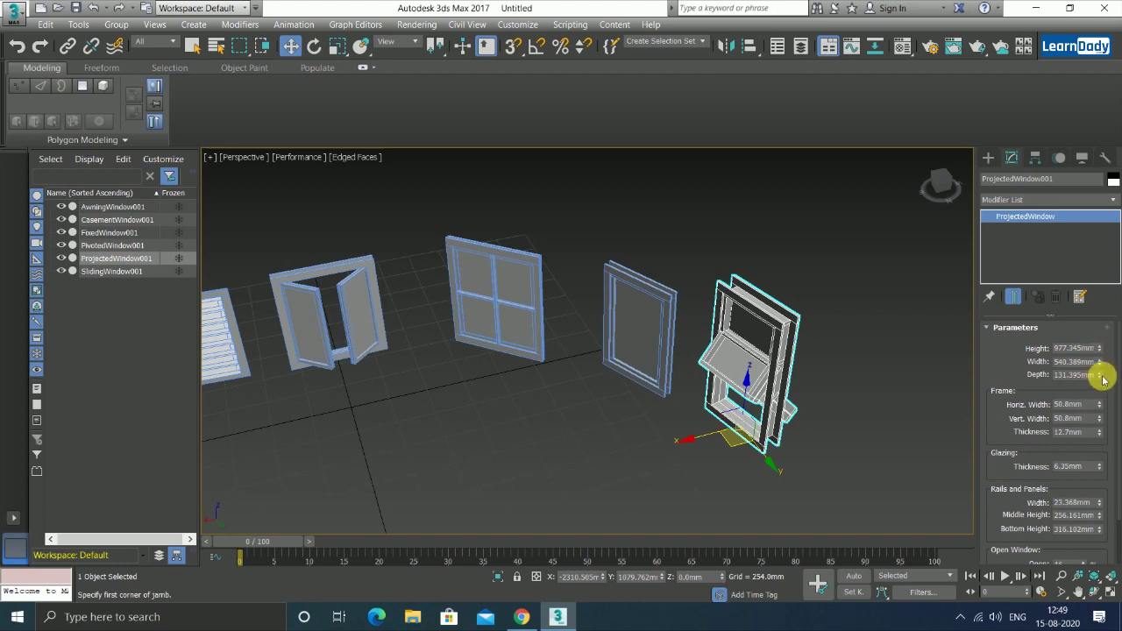
right_click(1101, 377)
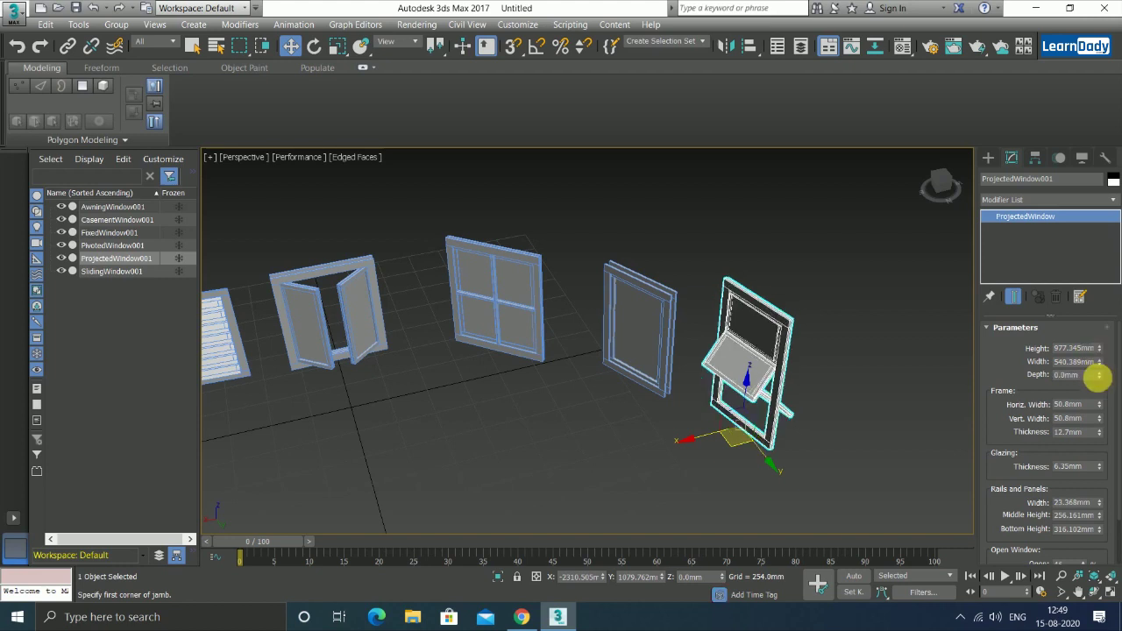
click(855, 367)
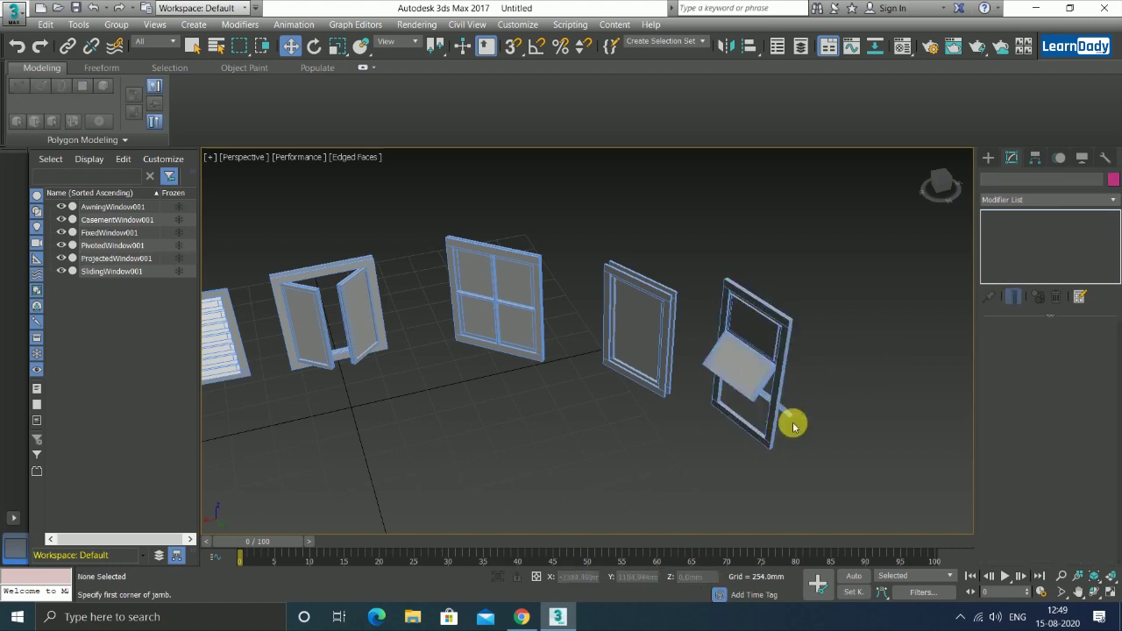
mouse_move(791, 351)
alt+middle_down()
mouse_move(821, 389)
mouse_move(831, 427)
mouse_move(767, 423)
alt+middle_up()
scroll(771, 439, down, 3)
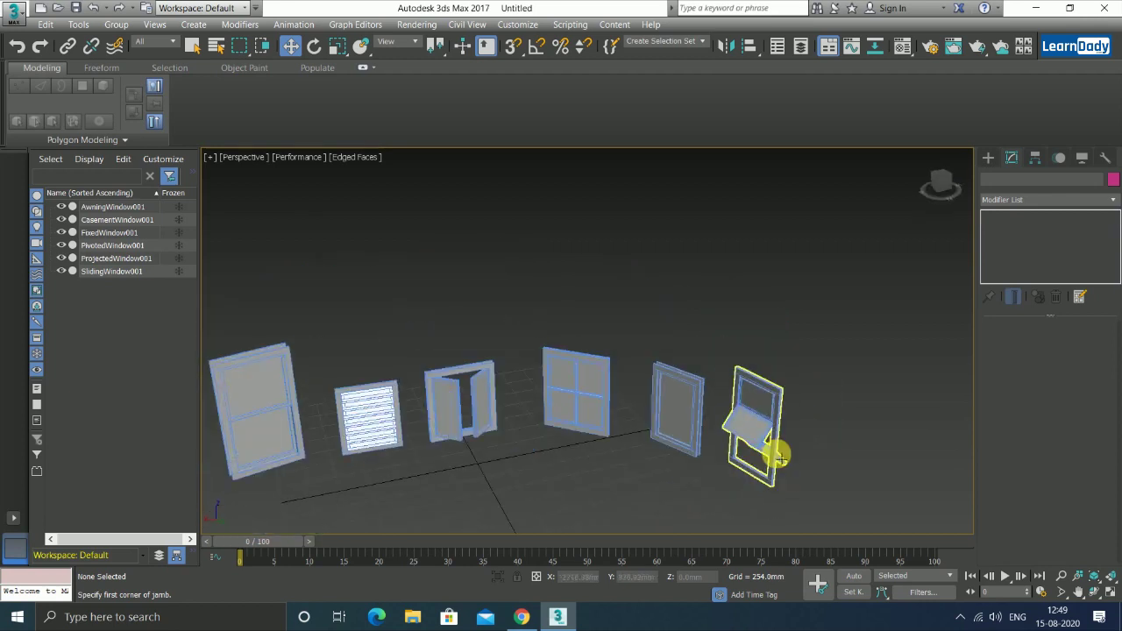
scroll(646, 413, down, 5)
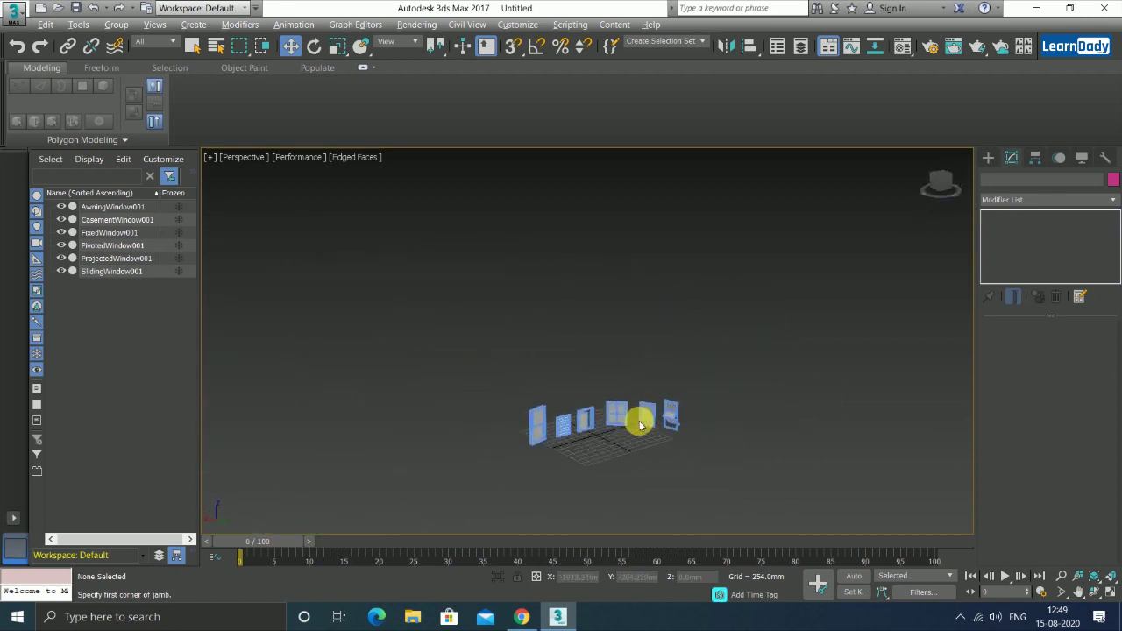
scroll(535, 412, up, 5)
Give SlidingWindow001 2×2 panels and a chamfered profile.
click(537, 443)
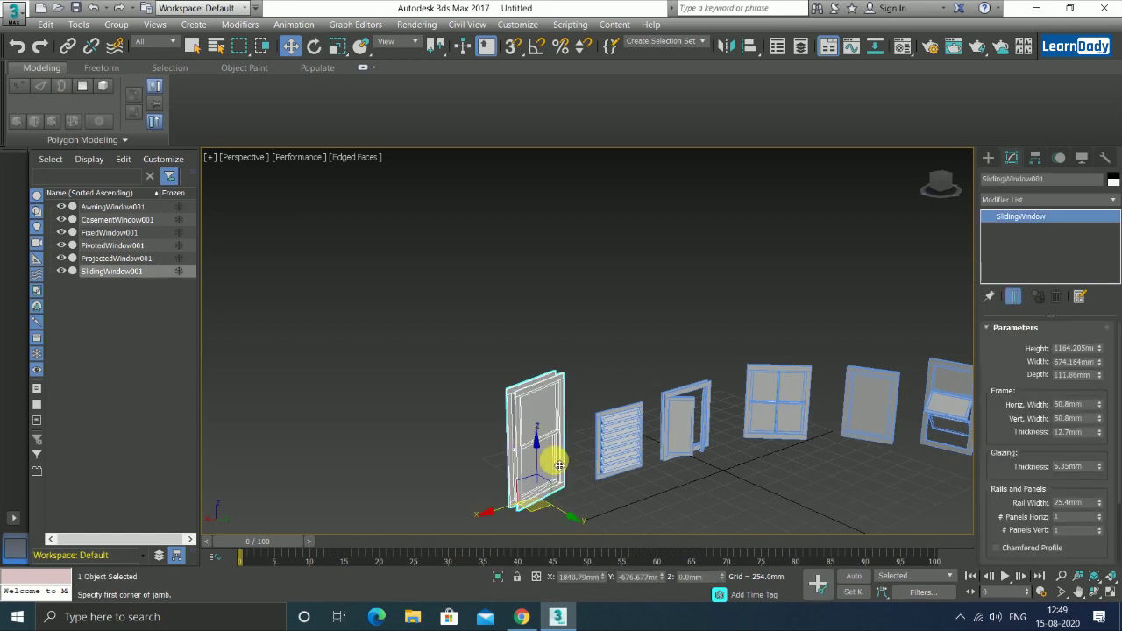
scroll(566, 429, up, 2)
scroll(565, 430, up, 2)
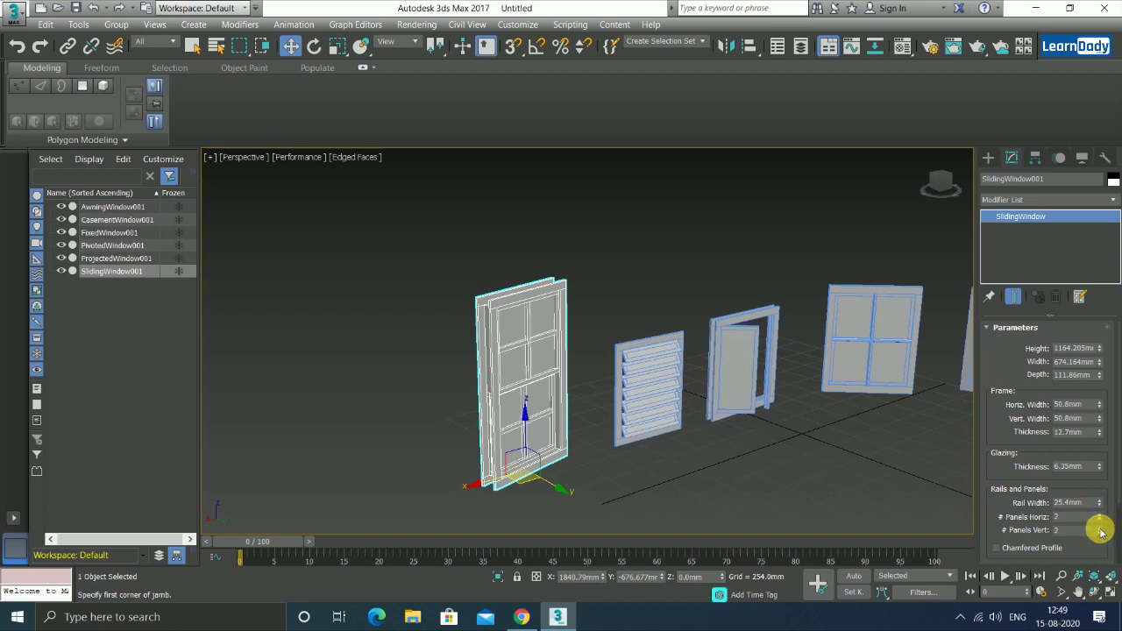
click(1022, 552)
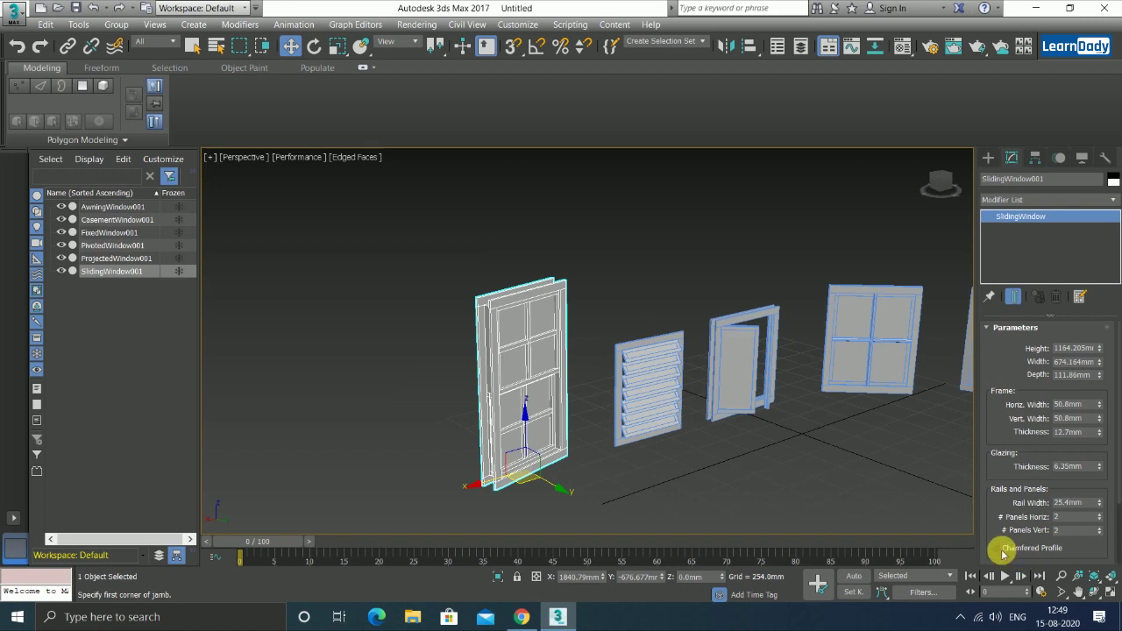
middle_drag(556, 405, 534, 376)
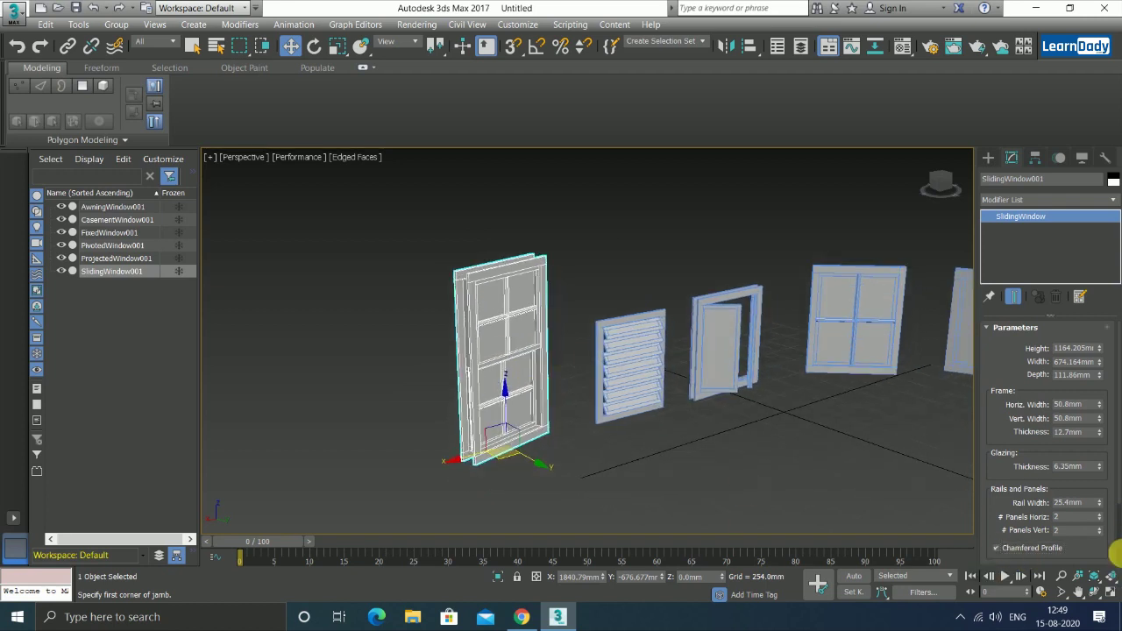
Uncheck Hung so the sliding window slides sideways, open it 57%, and lower its depth.
scroll(1033, 491, down, 4)
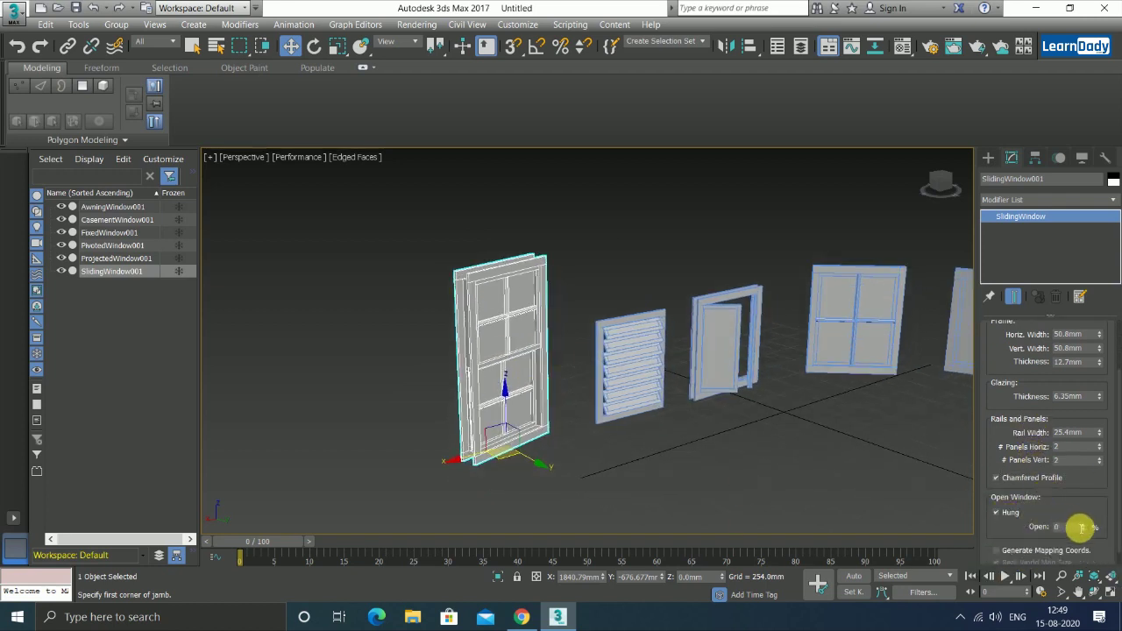
mouse_move(1085, 526)
mouse_down()
mouse_move(1095, 489)
mouse_move(1085, 526)
mouse_up()
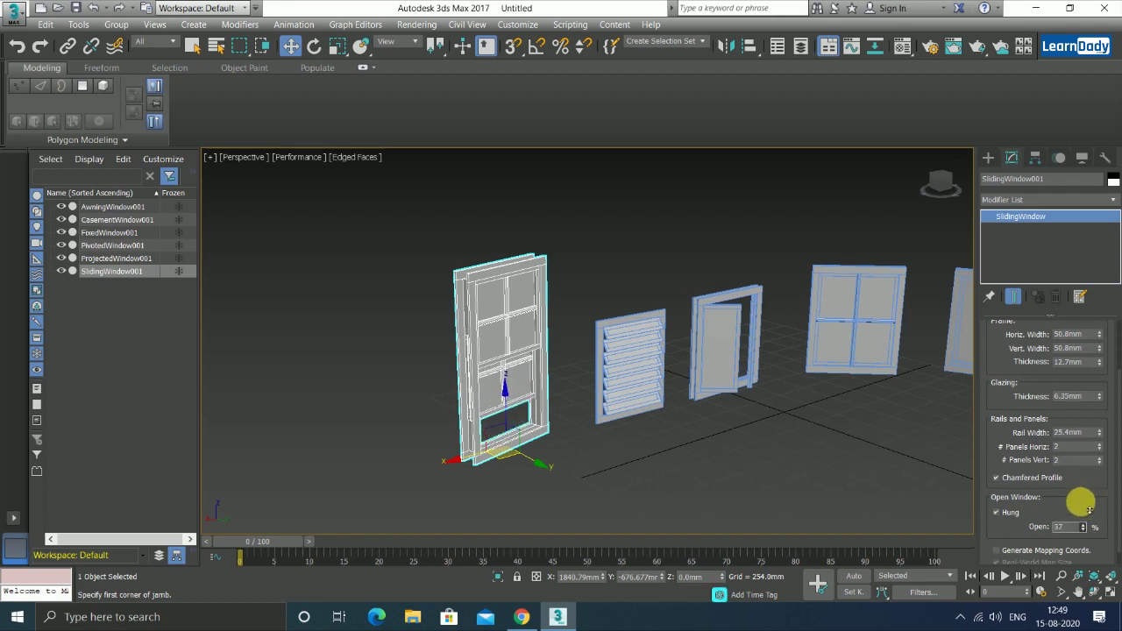
click(1004, 516)
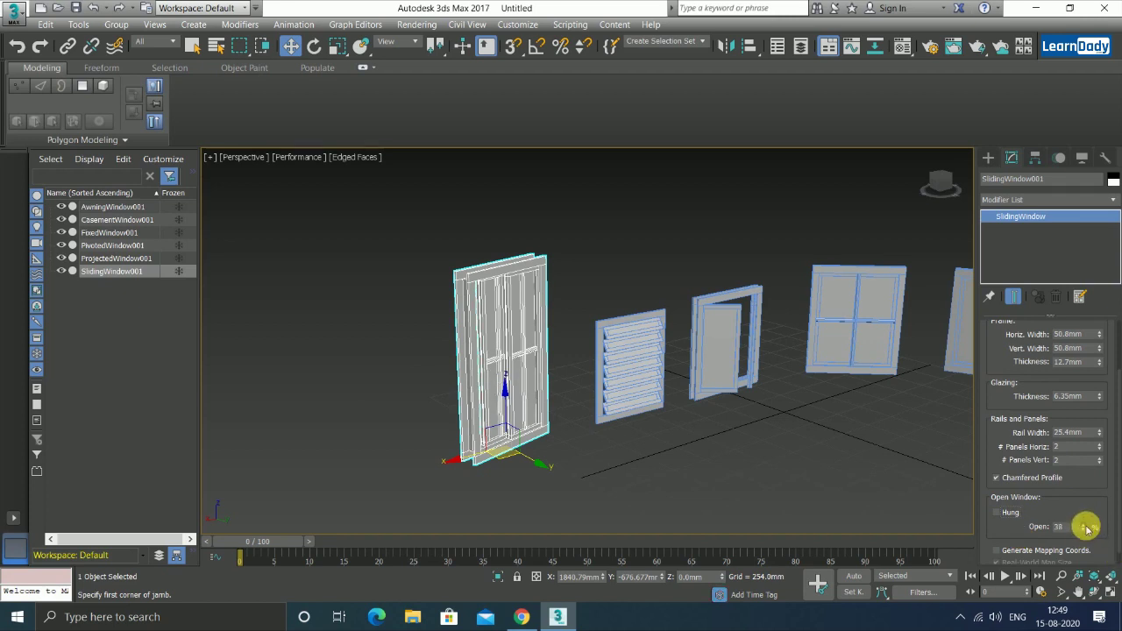
mouse_move(1084, 531)
mouse_down()
mouse_move(1095, 488)
mouse_move(1108, 517)
mouse_move(1096, 526)
mouse_up()
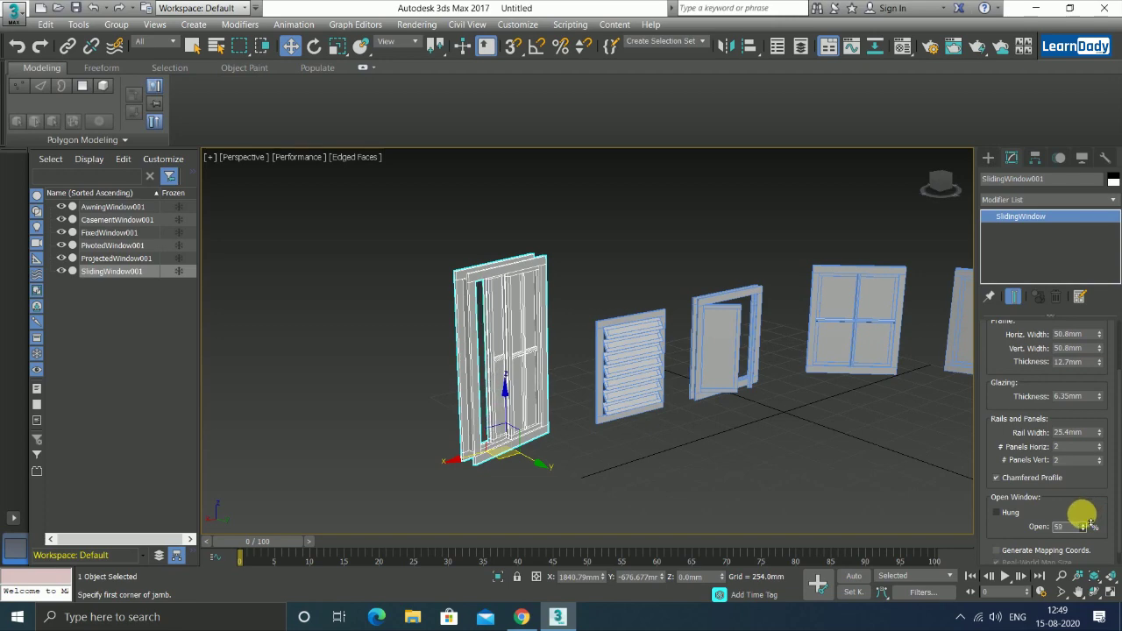
mouse_move(652, 421)
alt+middle_down()
mouse_move(614, 458)
mouse_move(667, 440)
alt+middle_up()
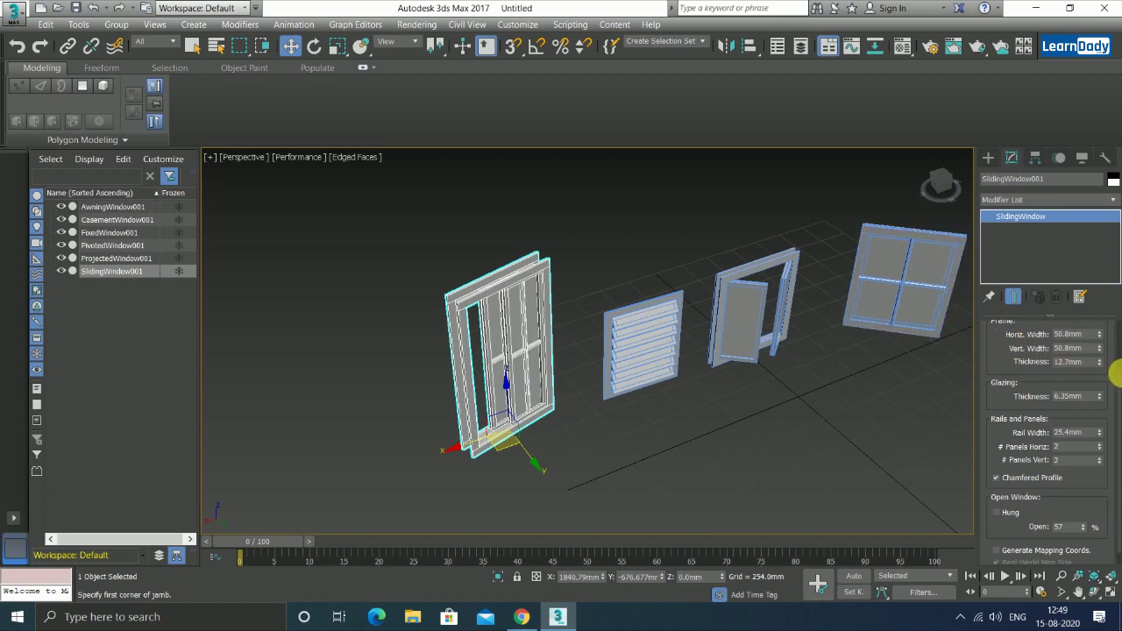
scroll(1083, 372, up, 1)
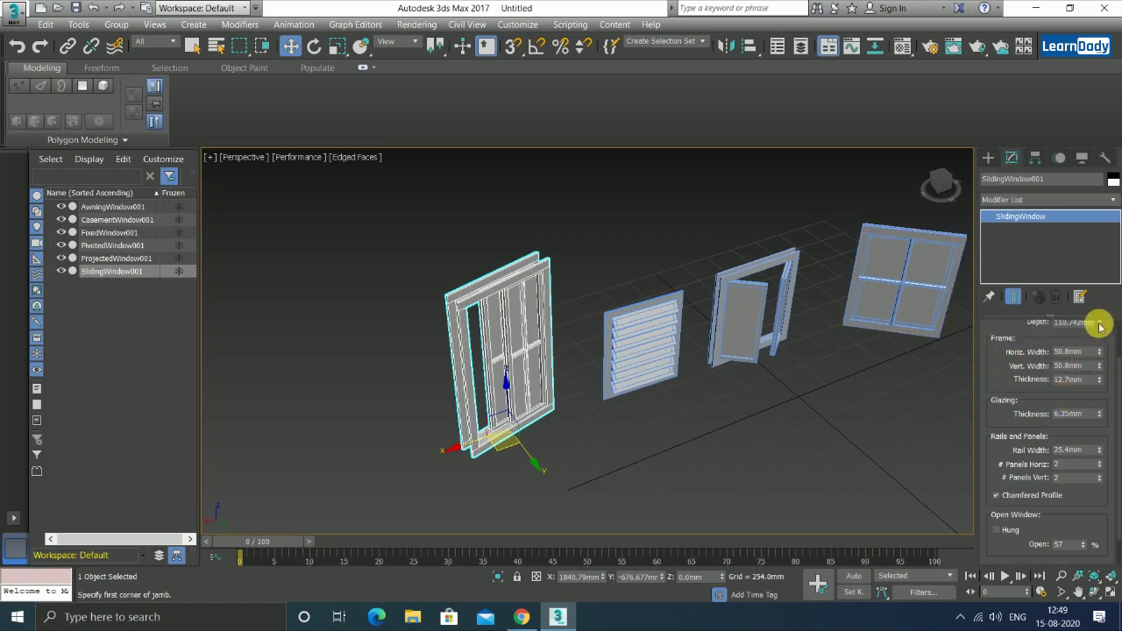
drag(1100, 326, 1101, 326)
Zoom out and orbit to a frontal view framing all six finished windows.
scroll(772, 421, down, 4)
mouse_move(810, 436)
alt+middle_down()
mouse_move(736, 396)
mouse_move(745, 387)
alt+middle_up()
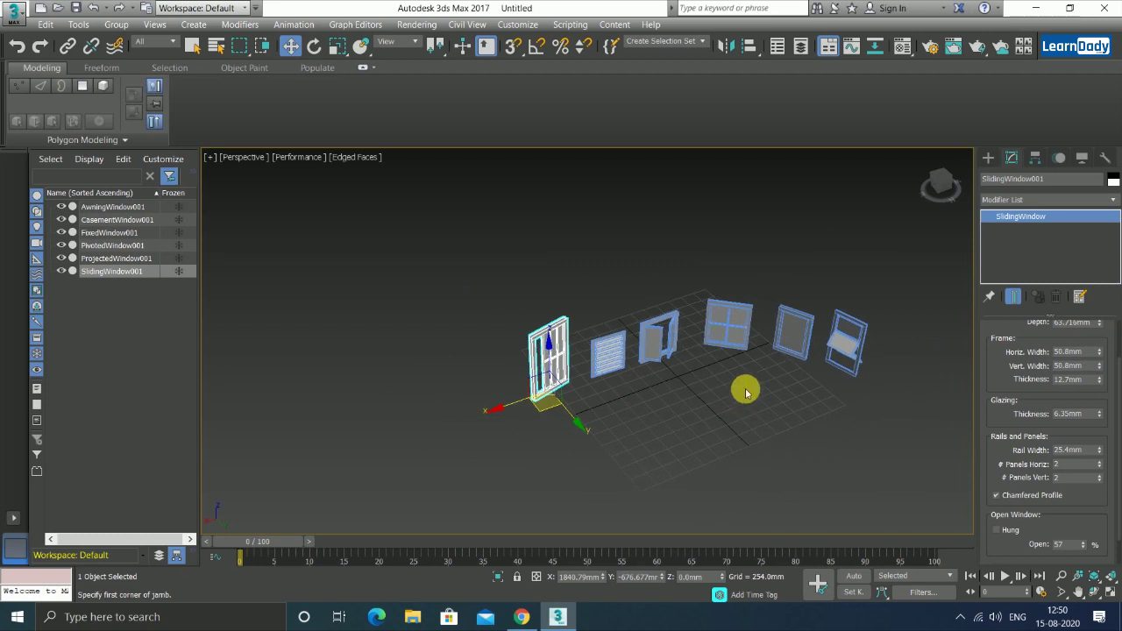